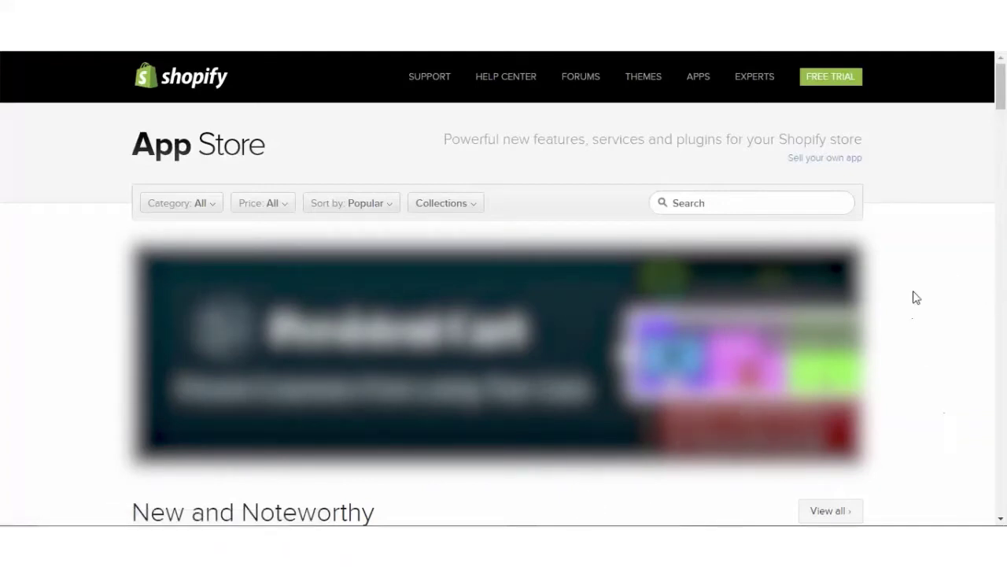
- Search the App Store for 'social e' and open the Webkul Social E-Commerce listing
click(787, 203)
text(social)
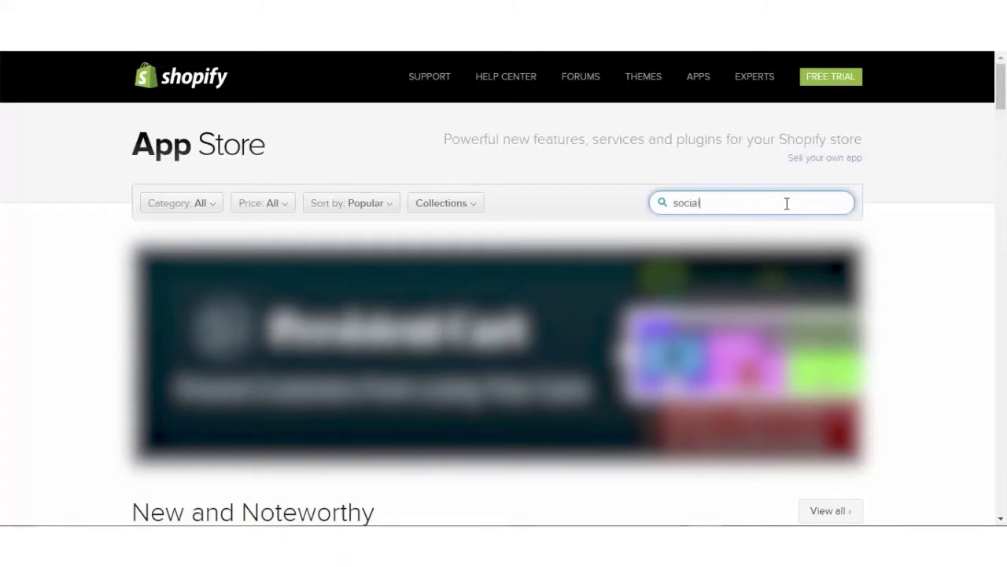
text( eco)
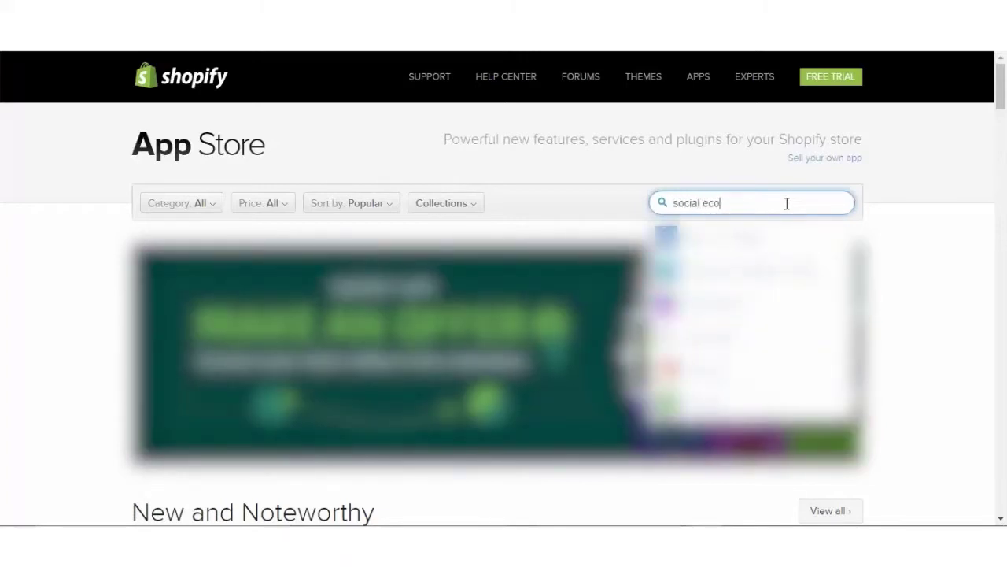
key(BackSpace)
key(BackSpace)
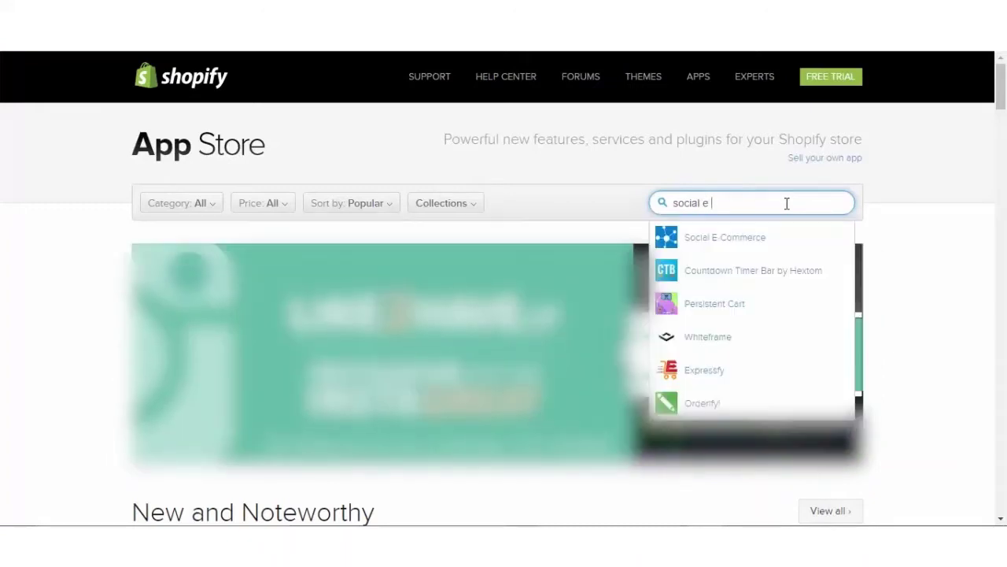
click(746, 241)
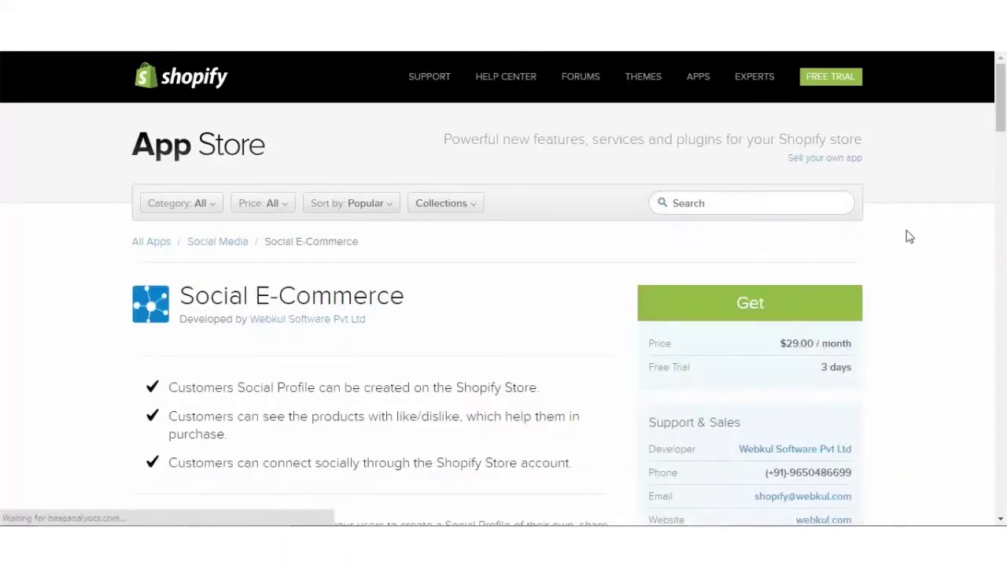
mouse_move(1004, 108)
mouse_down()
mouse_move(1004, 136)
mouse_move(1004, 114)
mouse_up()
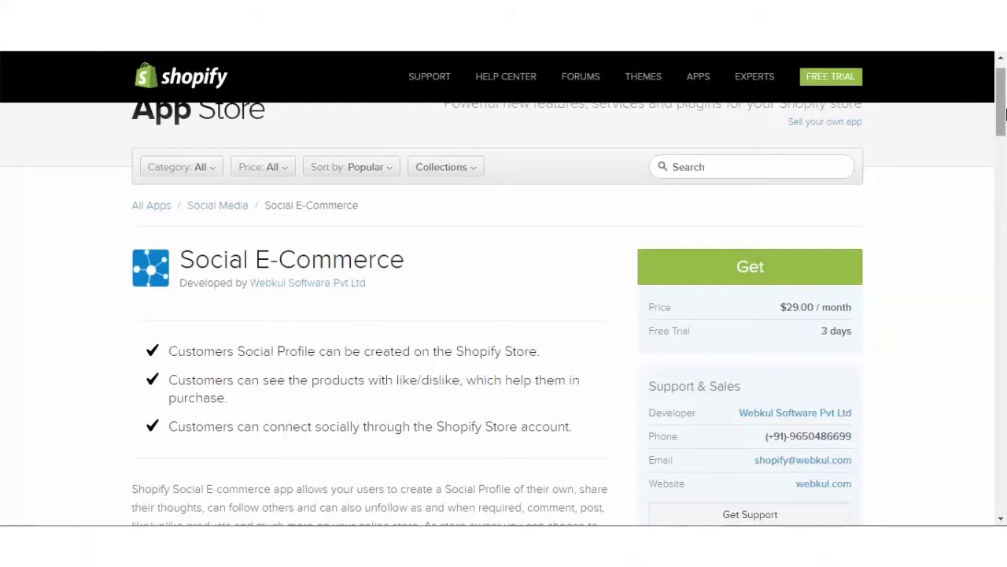
- Start getting Social E-Commerce and clear the prefilled store address in the login popup
click(751, 270)
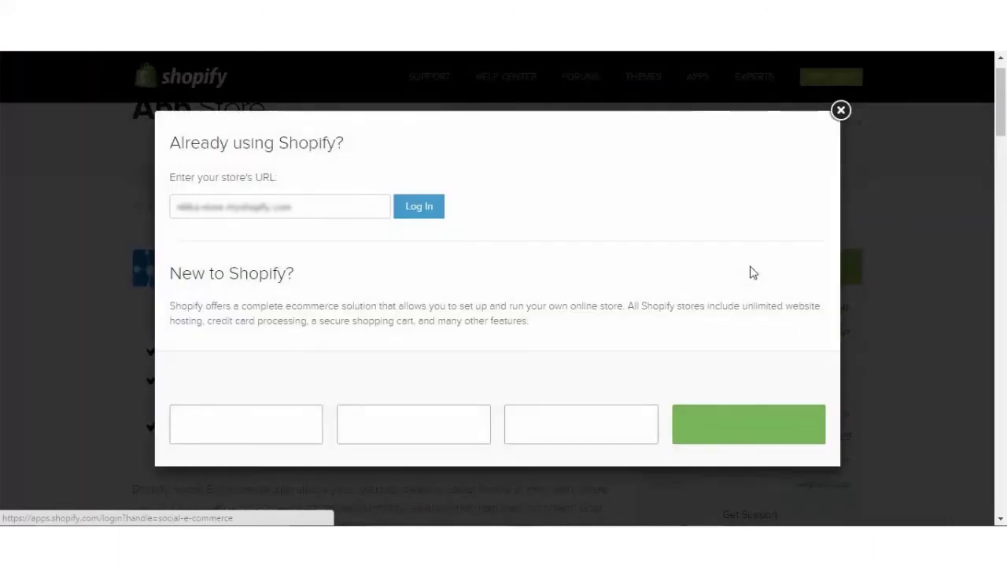
drag(338, 207, 163, 218)
key(BackSpace)
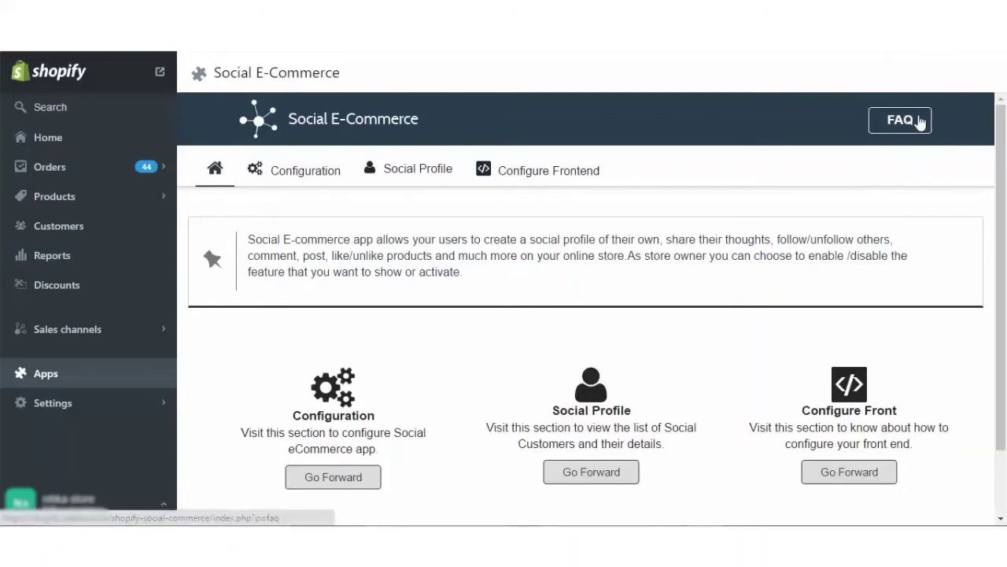
- Open the app's Configuration, check the Domain Name and Business Email, then view Social Configuration
mouse_move(1001, 150)
mouse_down()
mouse_move(1004, 185)
mouse_move(1005, 140)
mouse_up()
click(334, 478)
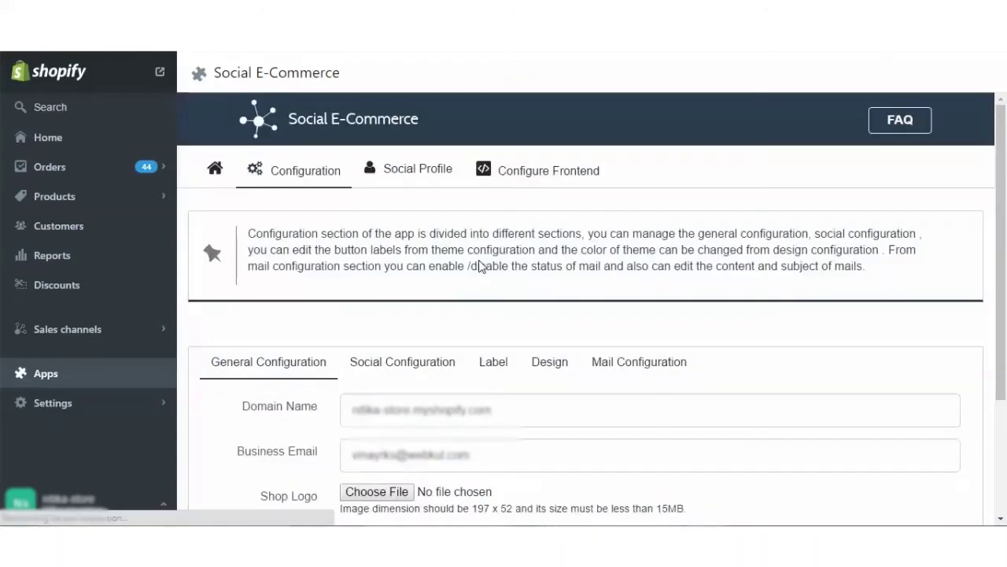
drag(1004, 110, 1004, 162)
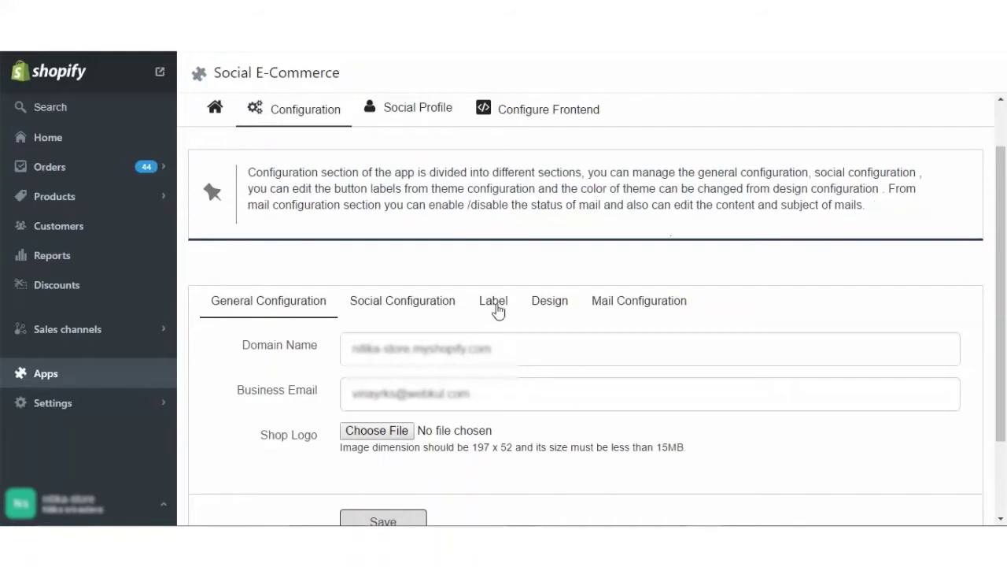
scroll(570, 282, down, 1)
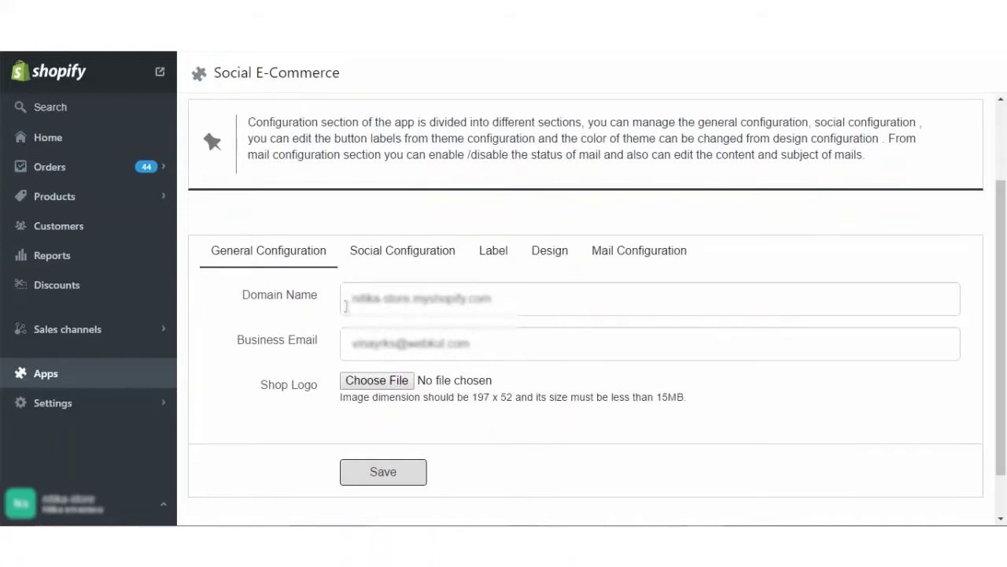
drag(351, 300, 554, 284)
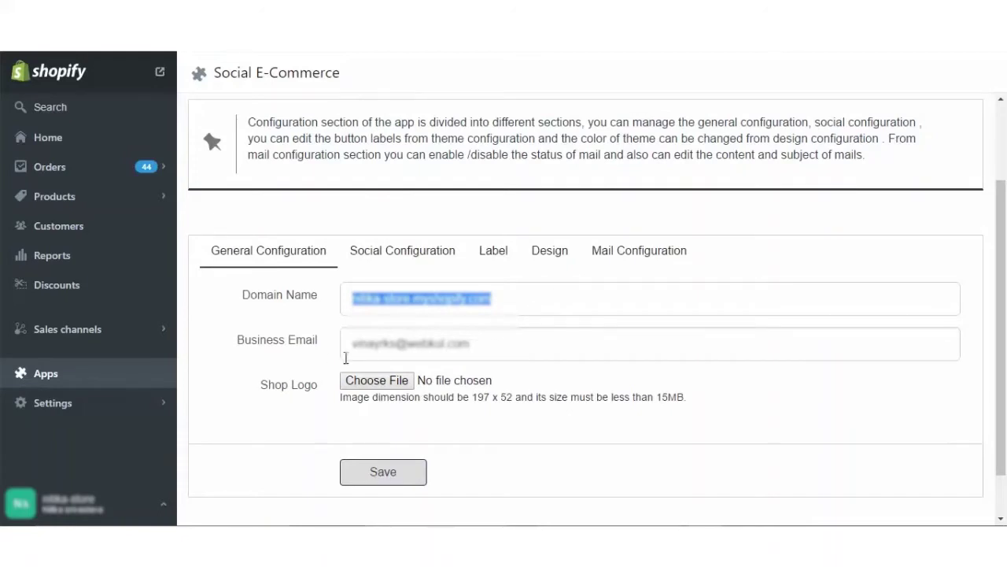
drag(359, 345, 488, 357)
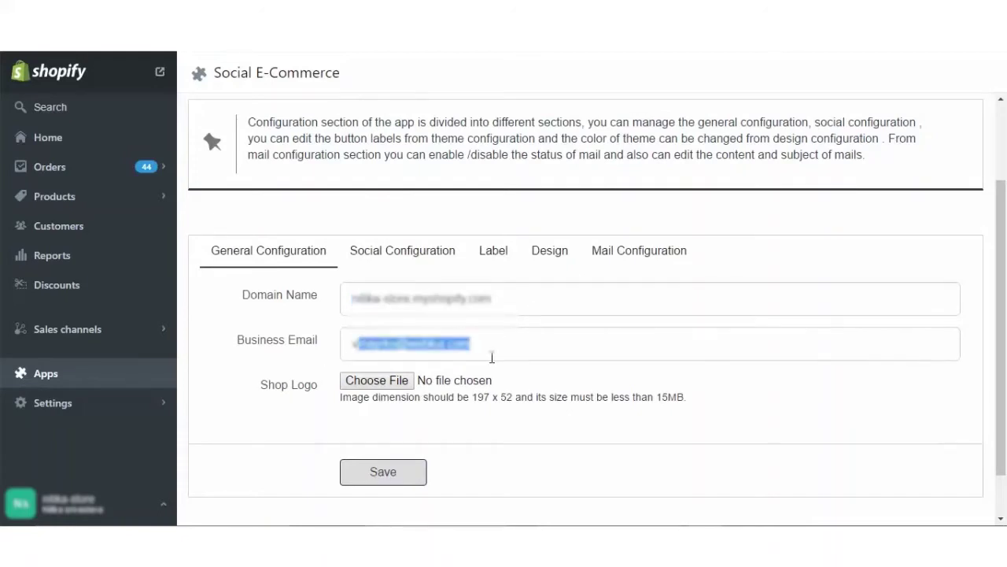
click(491, 356)
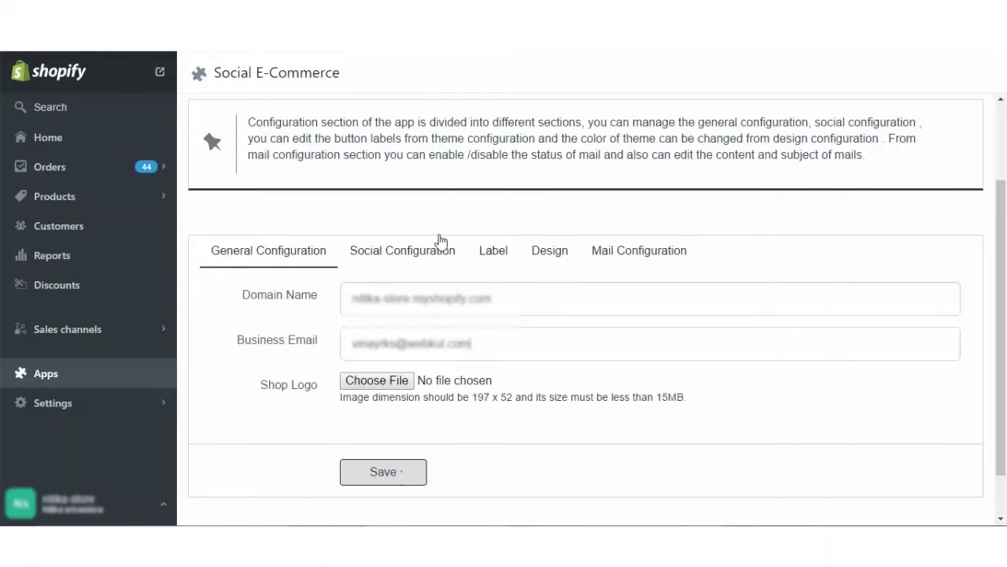
click(405, 260)
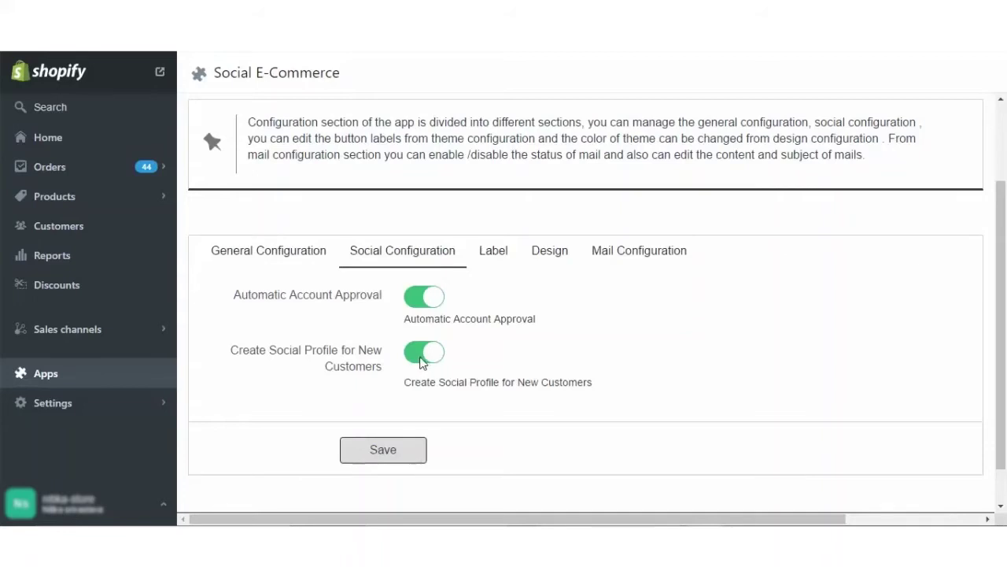
- Bring up the Label settings with texts like Make Your Own Social Profile and Make My Profile
click(495, 254)
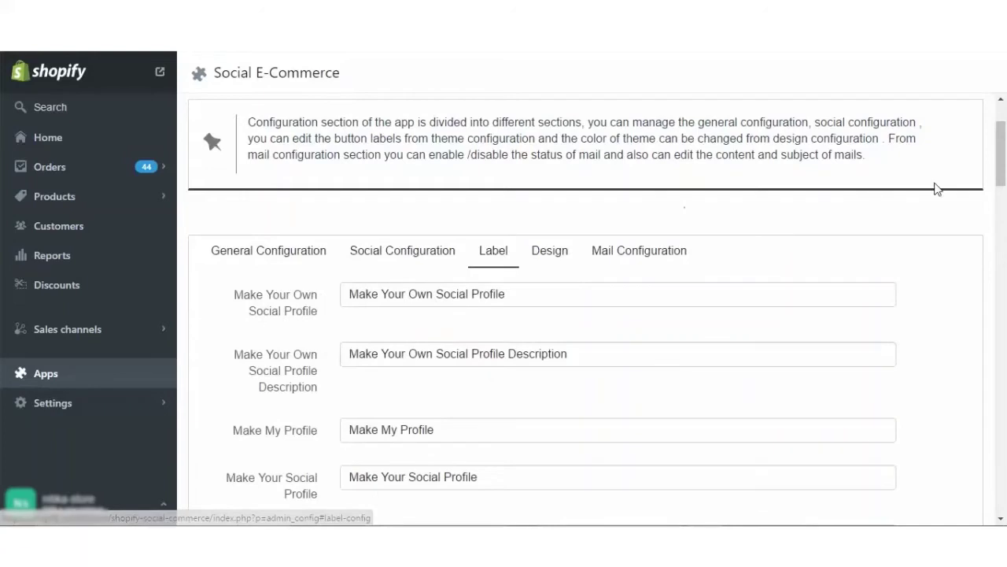
- Scroll through the Label fields, checking the Make My Profile label text
scroll(1003, 181, down, 2)
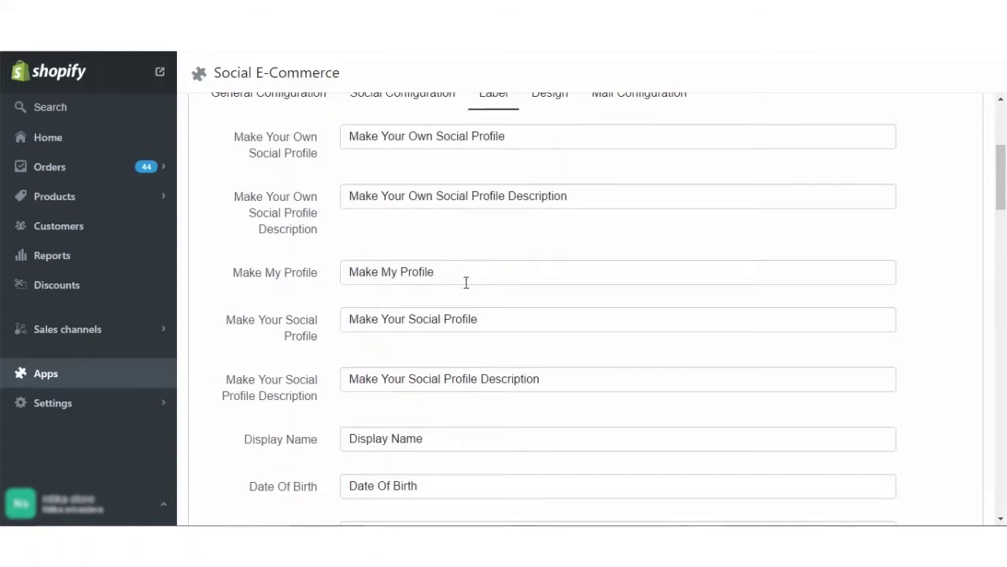
drag(428, 275, 342, 272)
click(422, 318)
scroll(400, 470, down, 10)
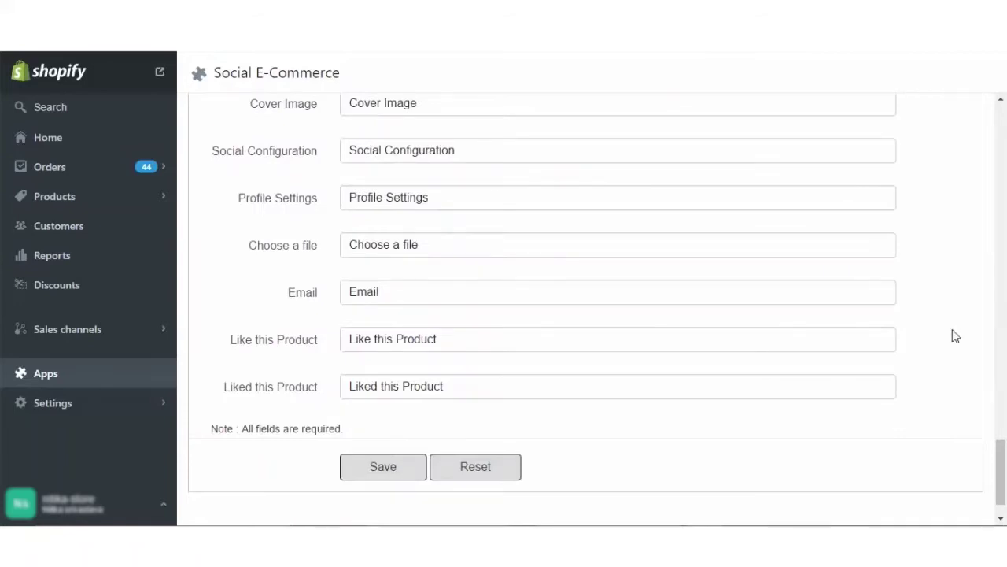
drag(1002, 472, 1005, 154)
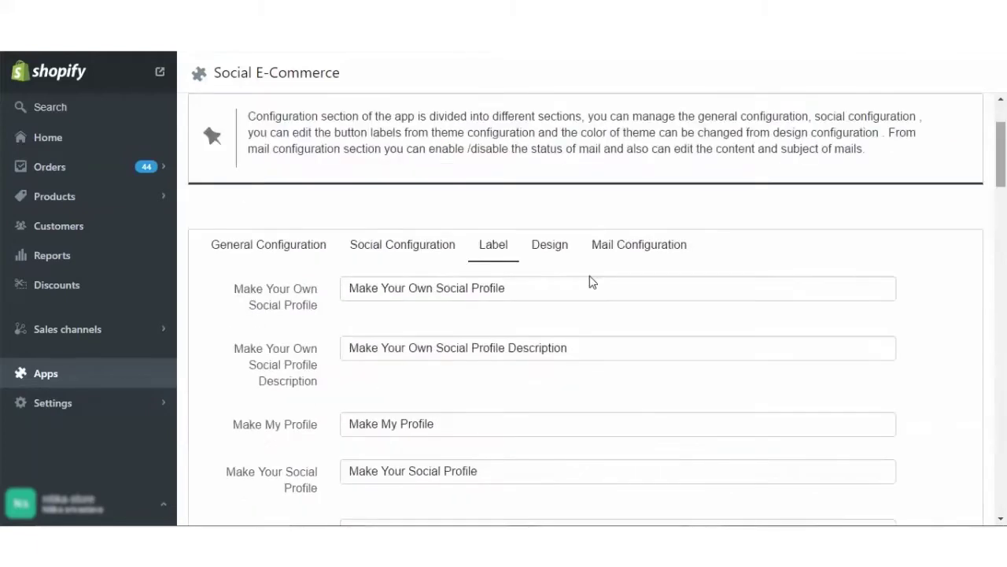
- Set the Design Theme Color to blue rgba(79, 79, 207, 0.97), then go to Mail Configuration
click(554, 248)
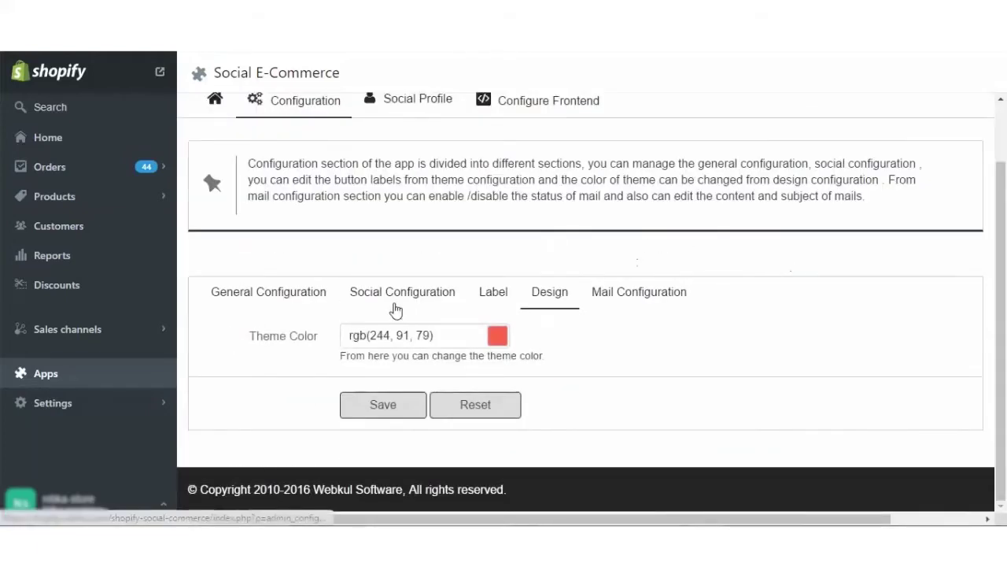
click(435, 336)
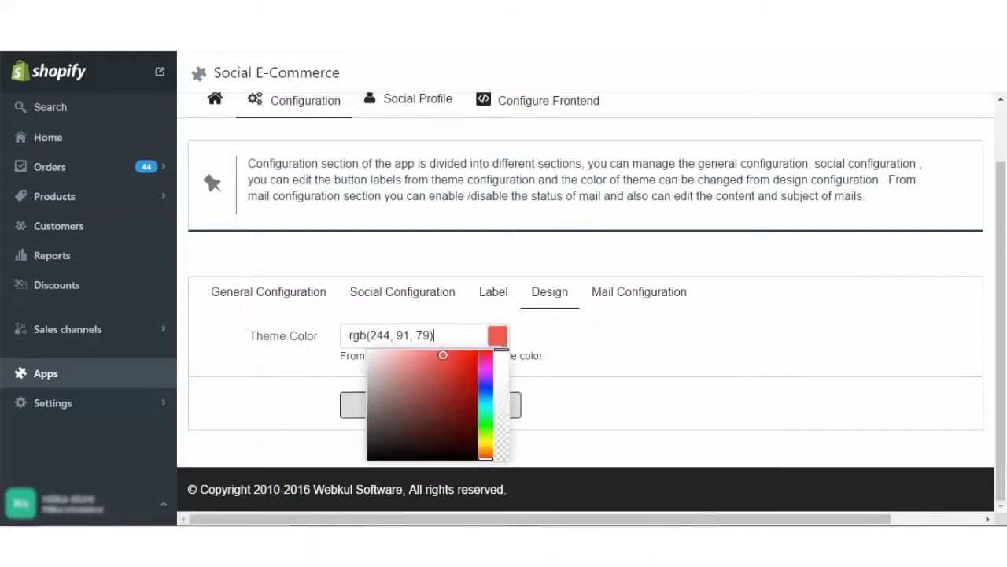
click(482, 384)
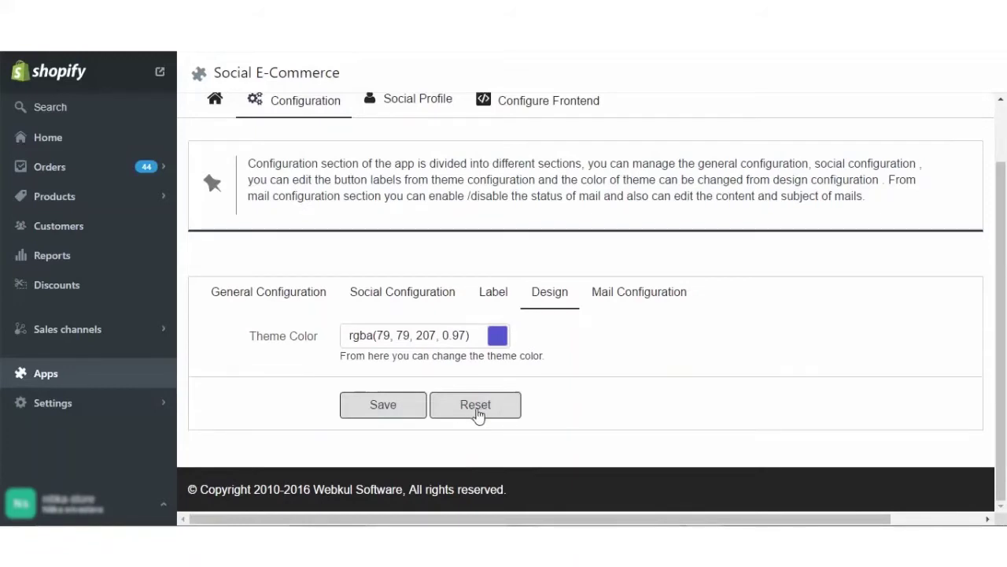
click(658, 302)
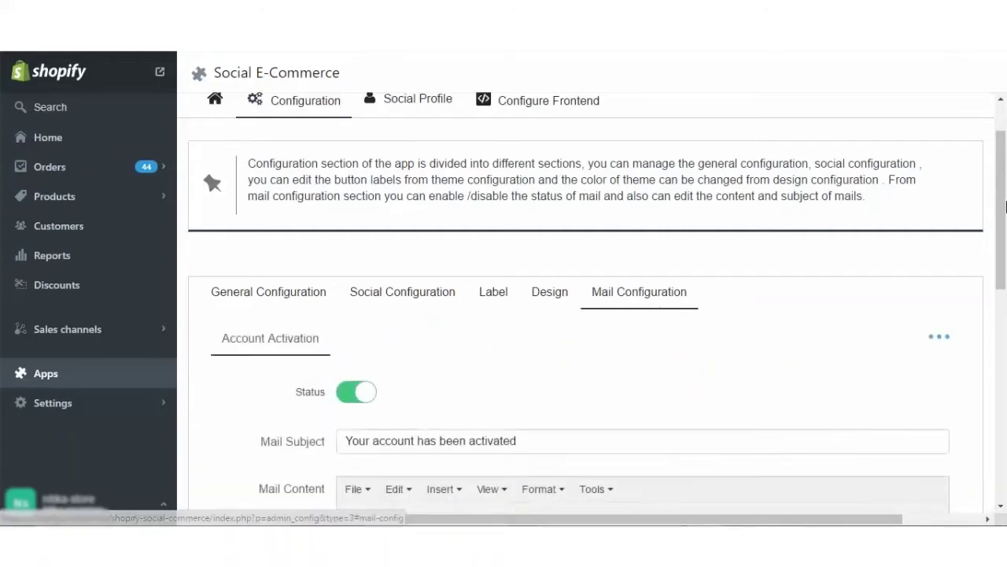
- Switch to the Account Blocked mail template and toggle its status off
drag(1005, 206, 1006, 263)
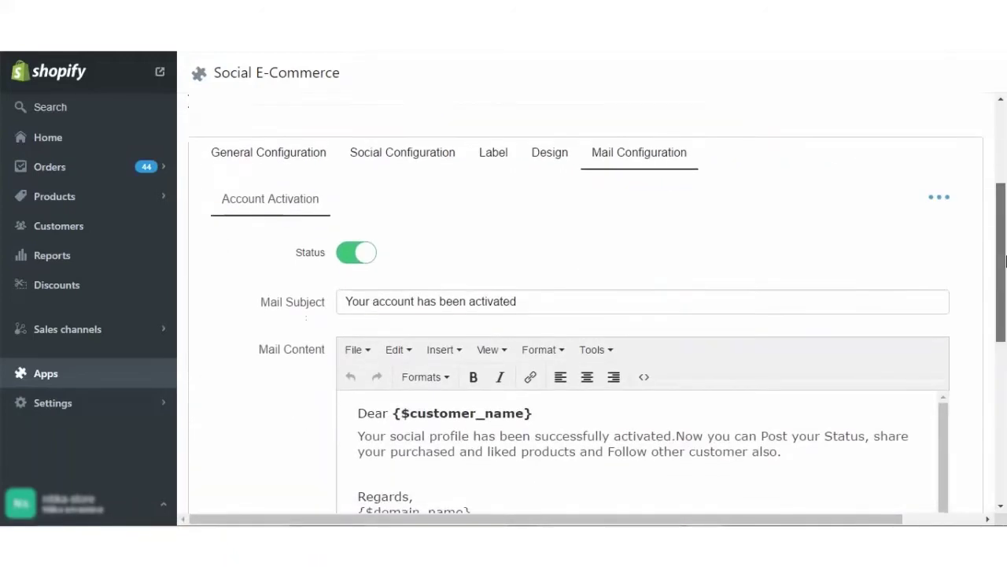
click(937, 188)
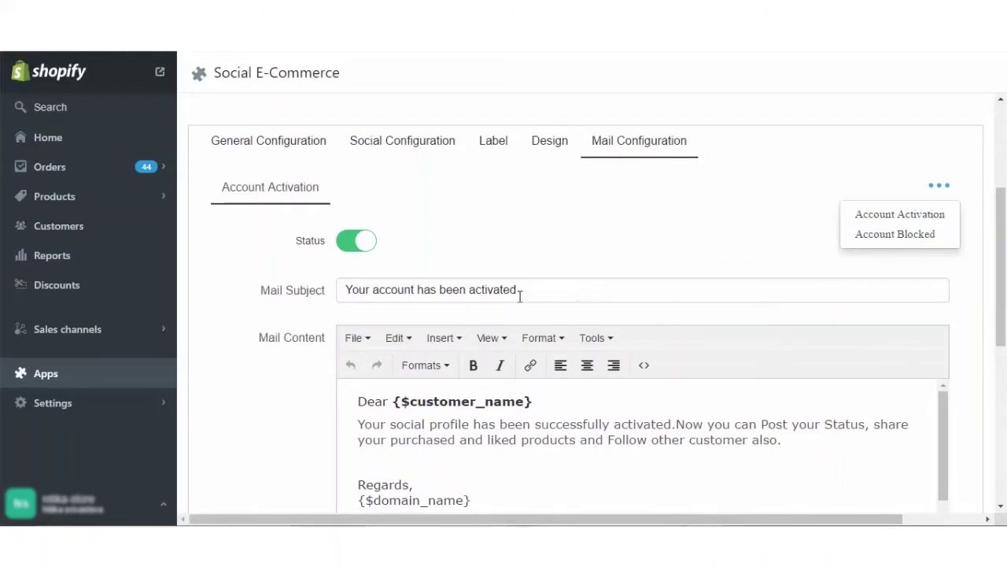
click(852, 236)
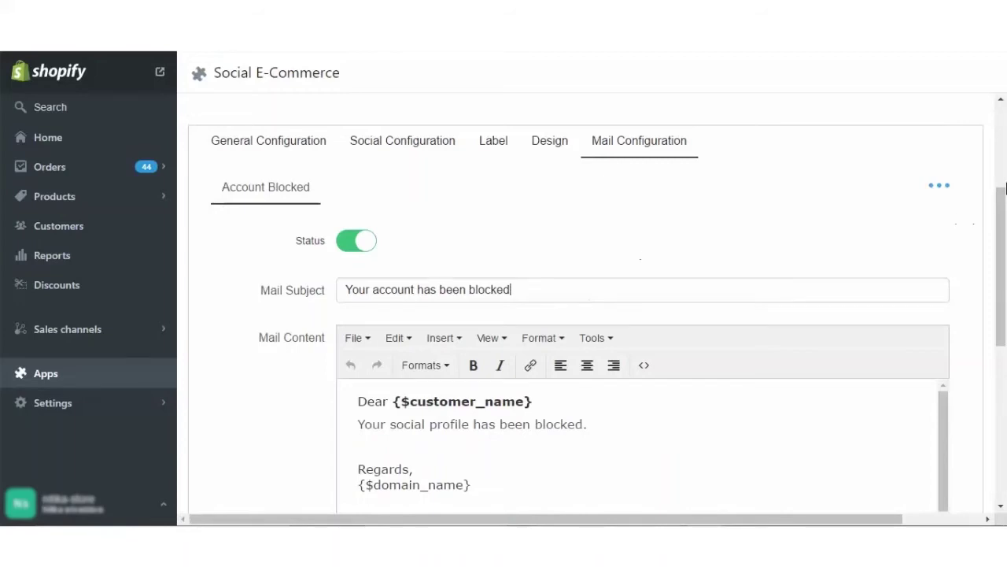
drag(1006, 187, 1005, 106)
drag(1006, 225, 998, 345)
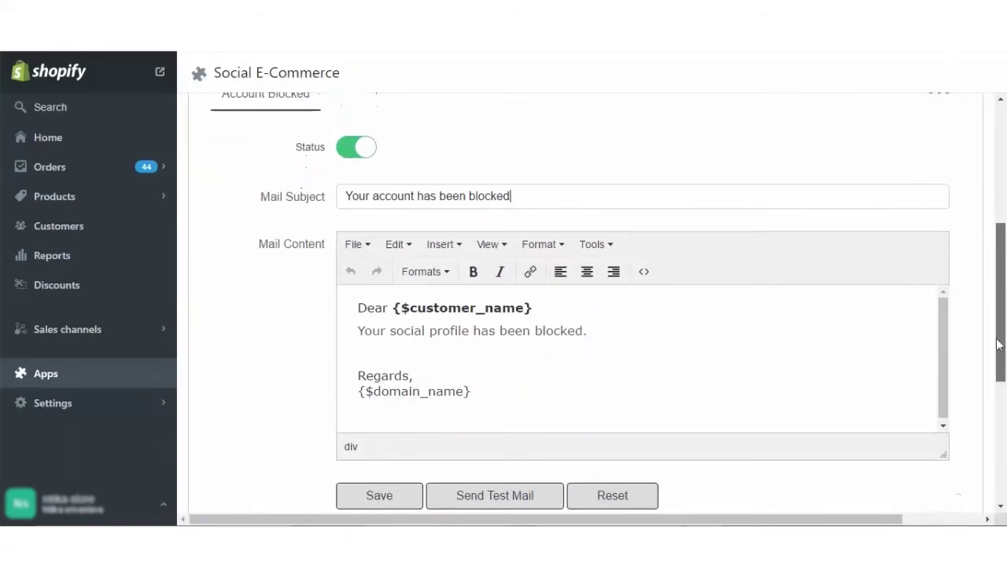
click(351, 156)
click(370, 149)
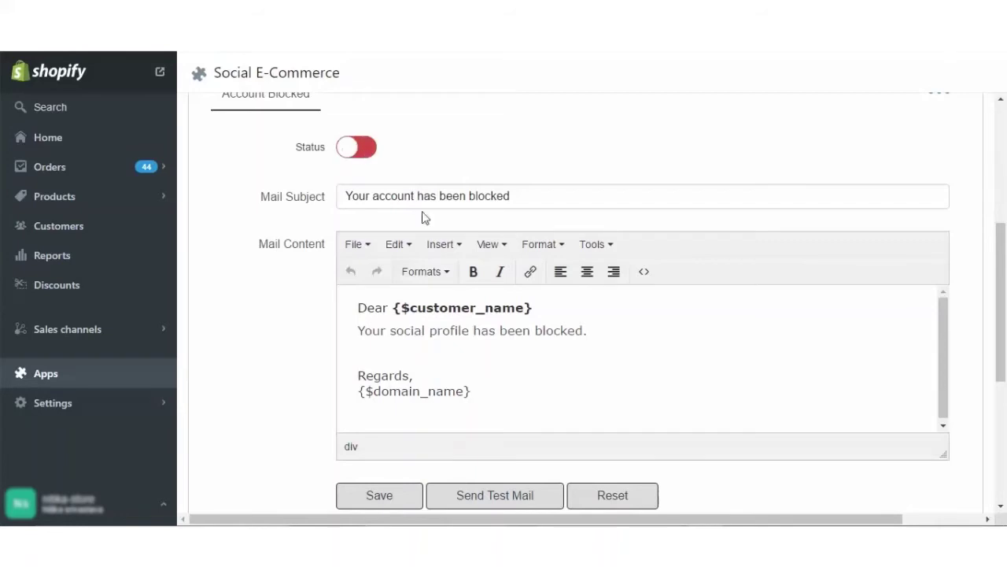
- Review the Account Blocked email body about the blocked social profile, down to Save
scroll(1005, 299, up, 1)
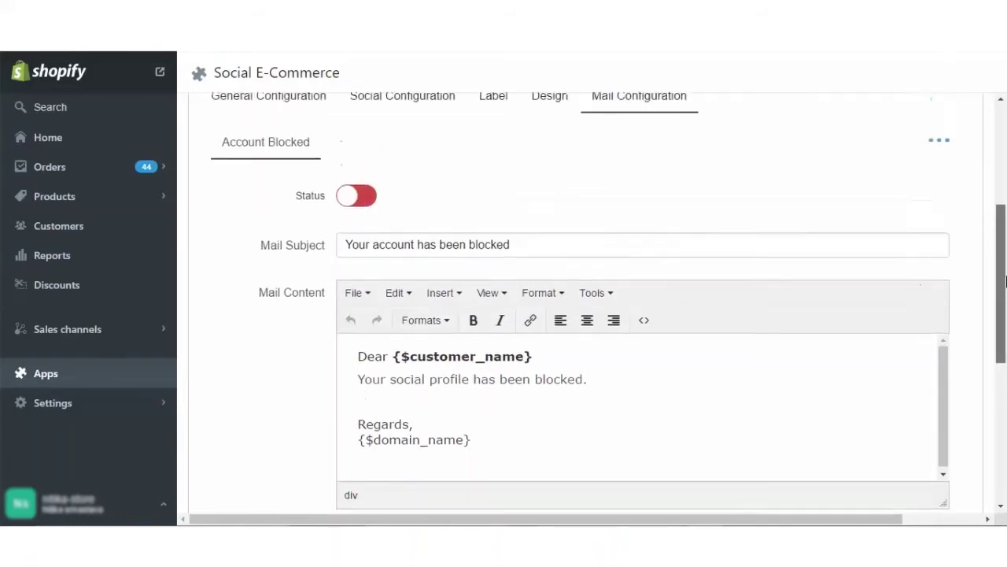
drag(380, 407, 603, 440)
click(411, 451)
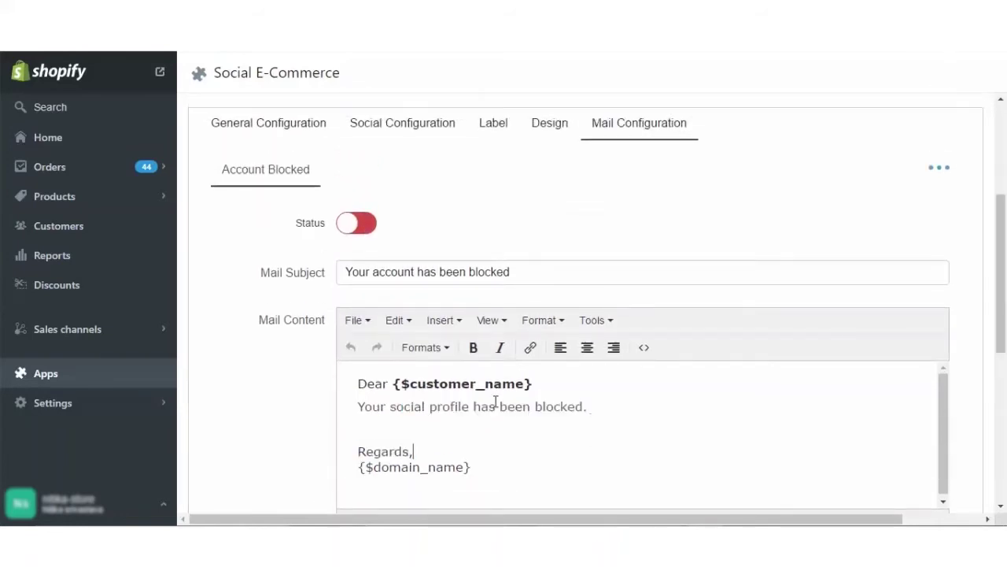
drag(353, 406, 607, 400)
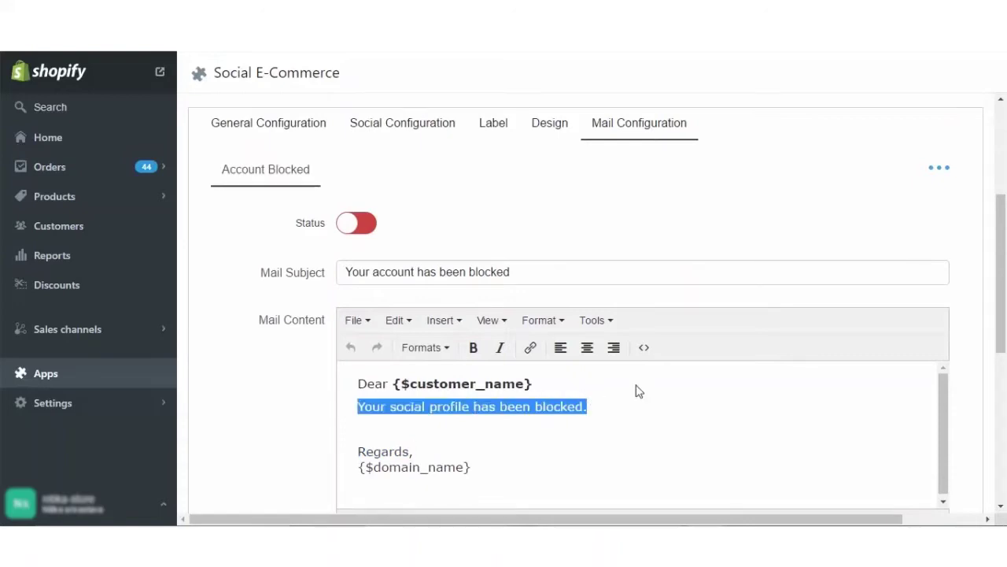
drag(1004, 281, 1005, 341)
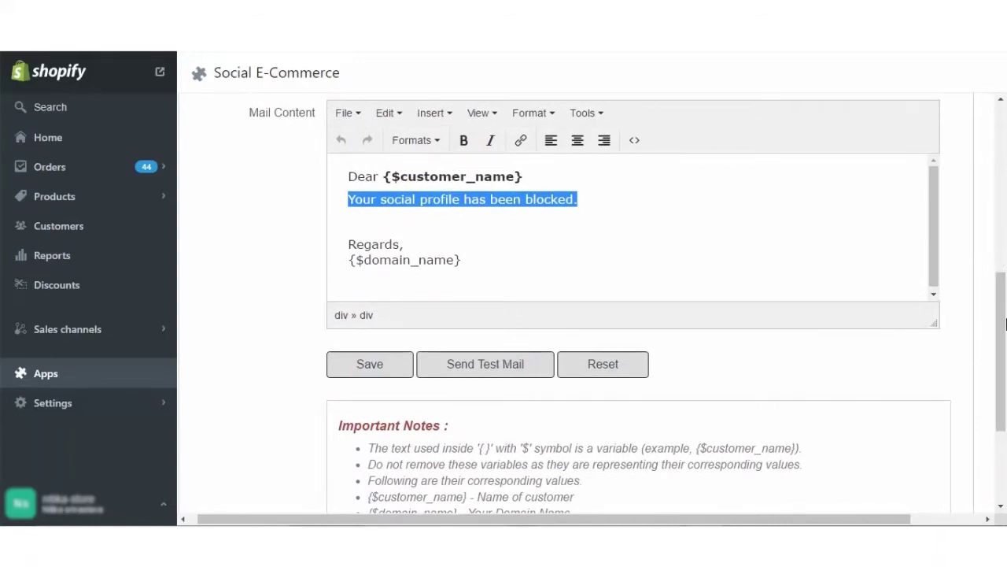
drag(1005, 354, 1005, 185)
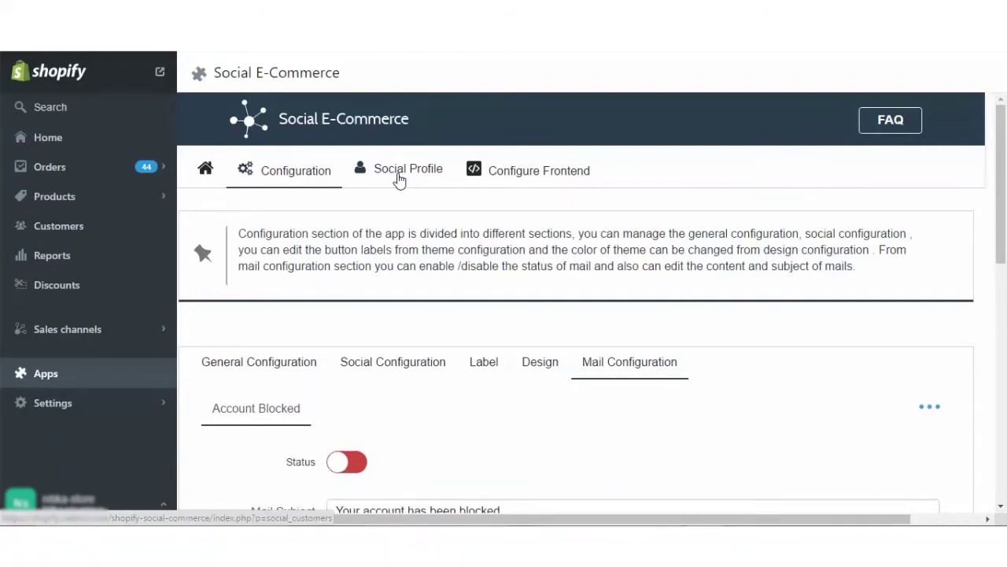
- Open the customer social profiles list and filter it by Inactive status
click(399, 180)
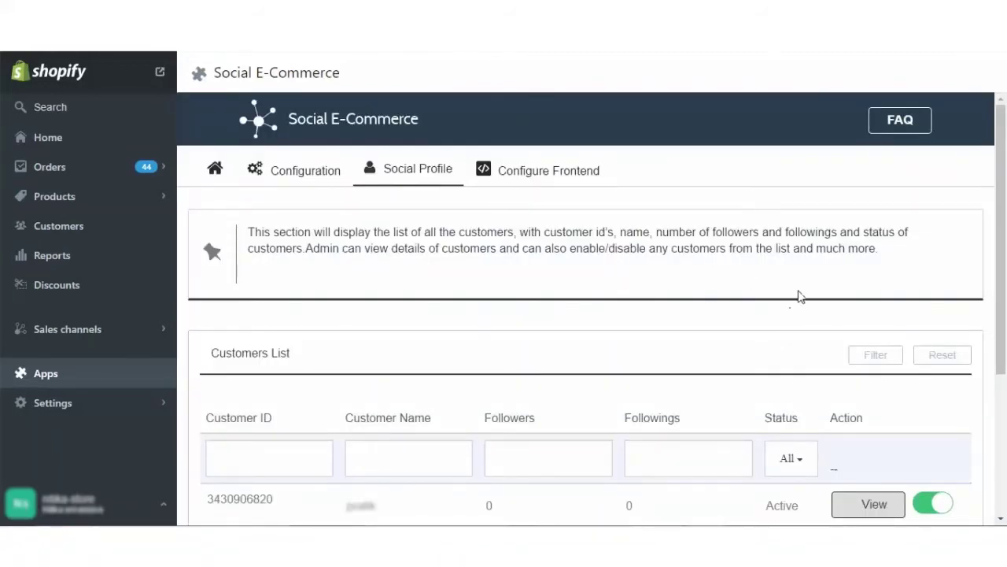
drag(1005, 209, 995, 399)
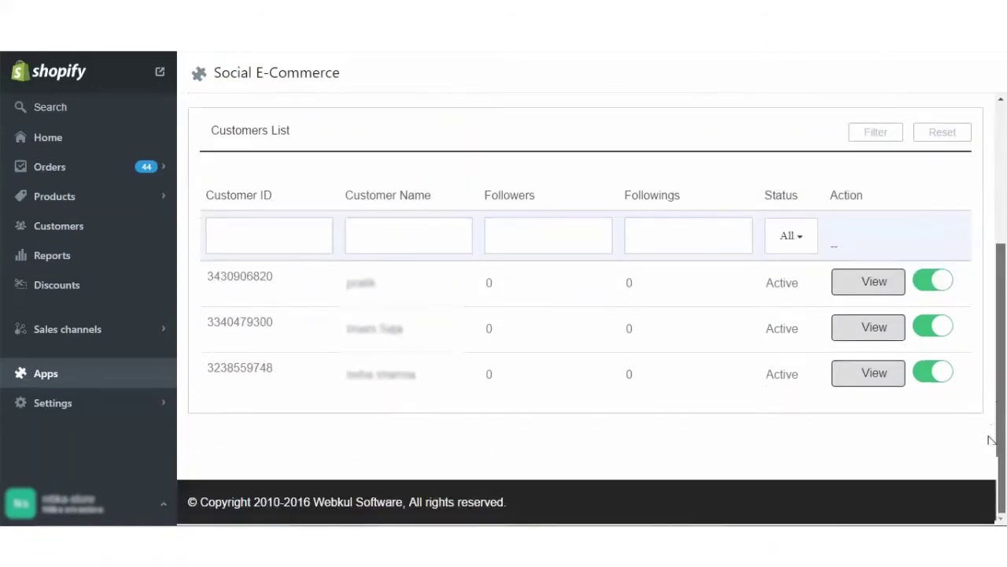
drag(997, 472, 1005, 409)
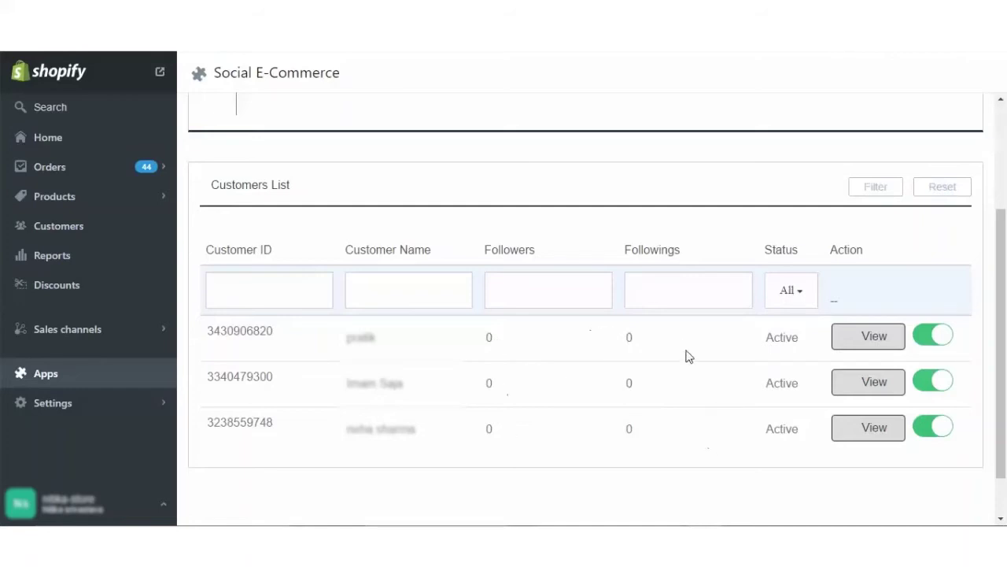
click(800, 293)
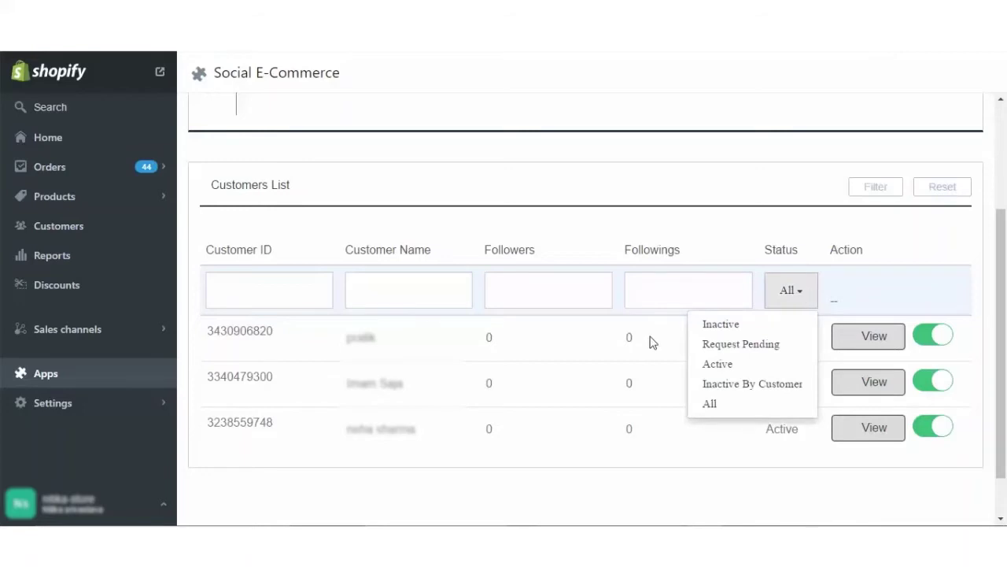
click(673, 342)
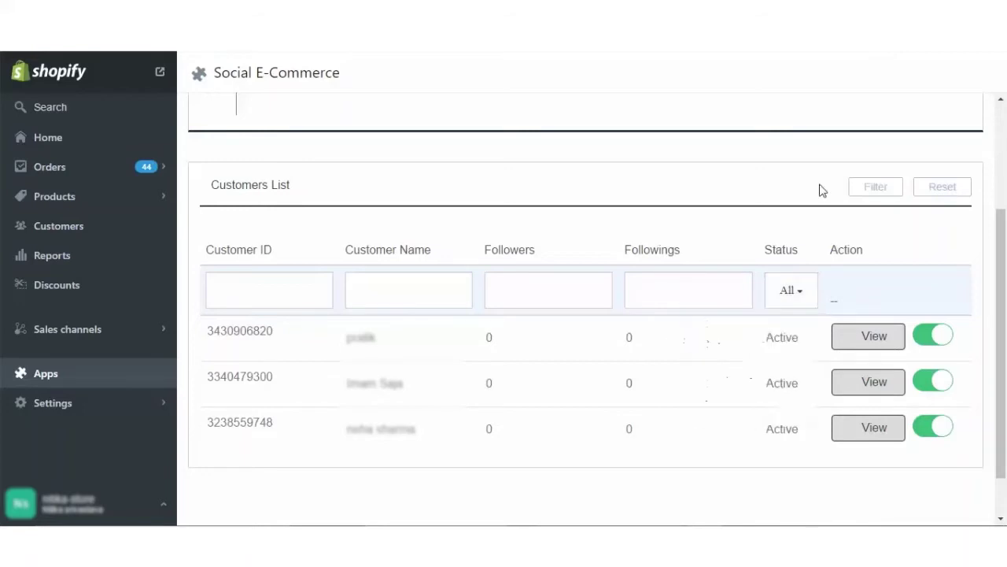
click(791, 307)
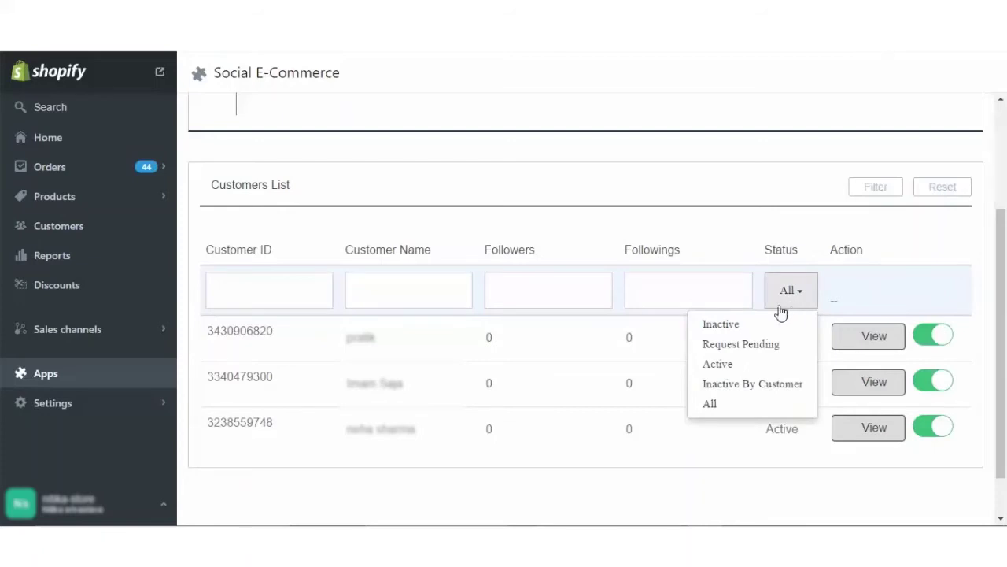
click(752, 325)
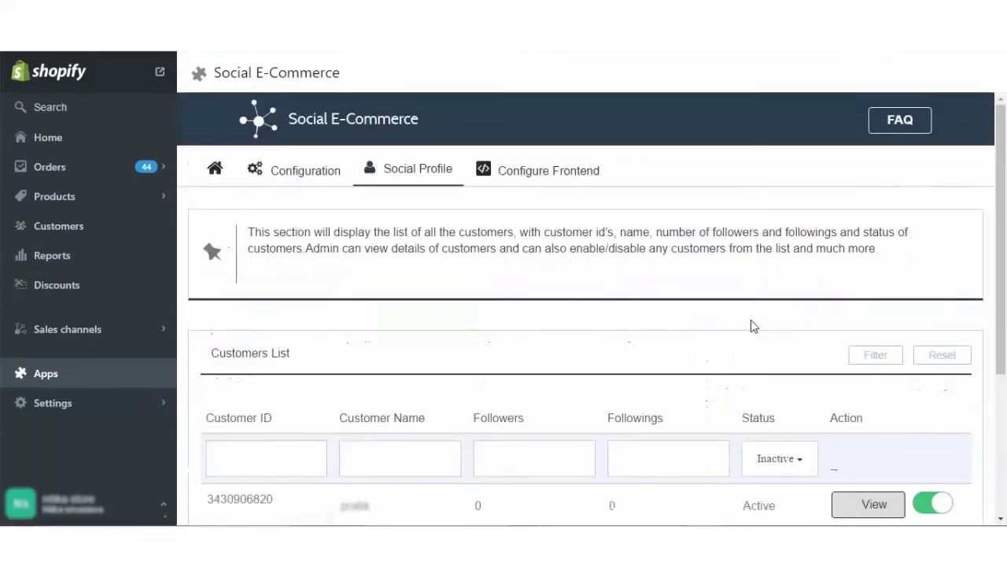
scroll(762, 314, down, 3)
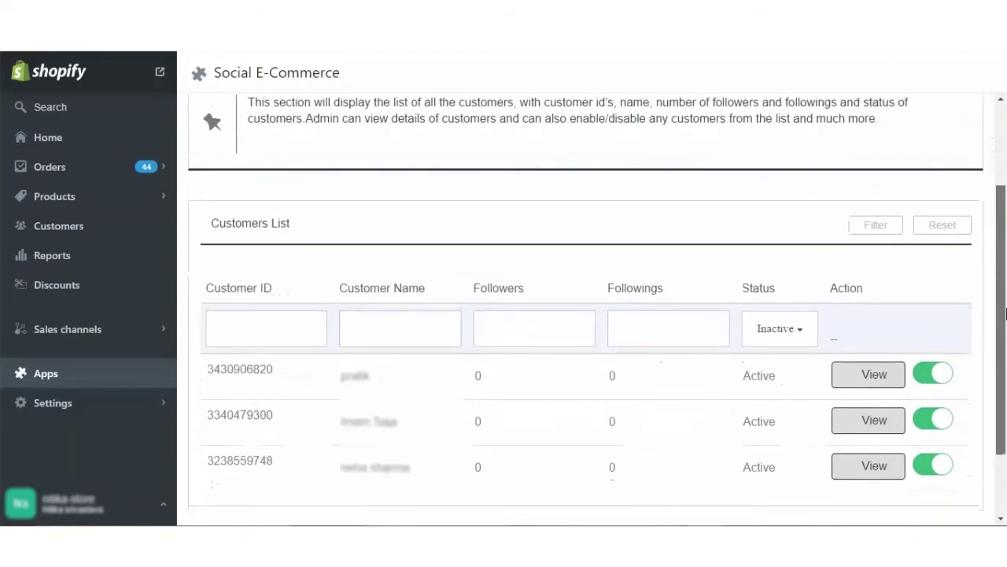
click(773, 333)
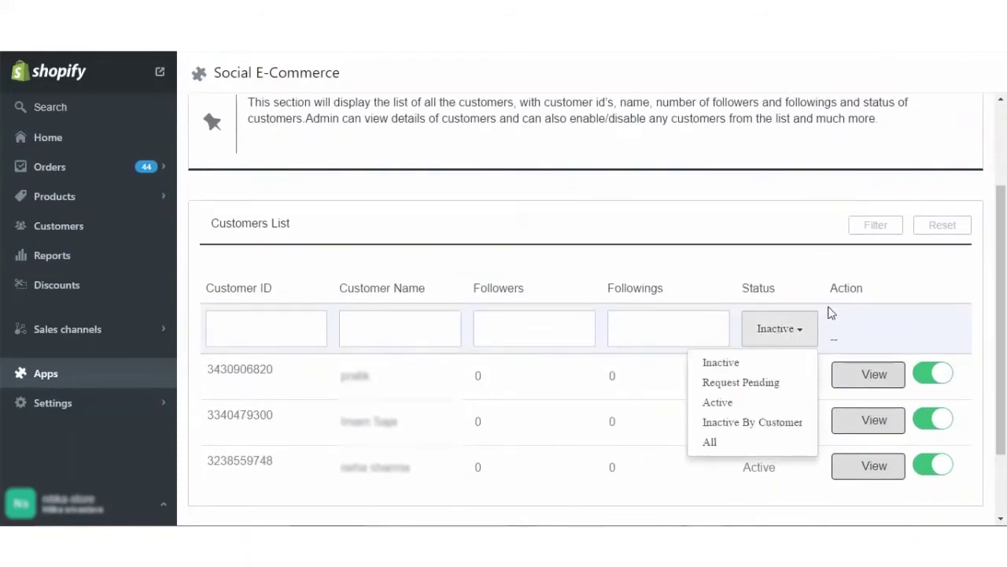
click(943, 227)
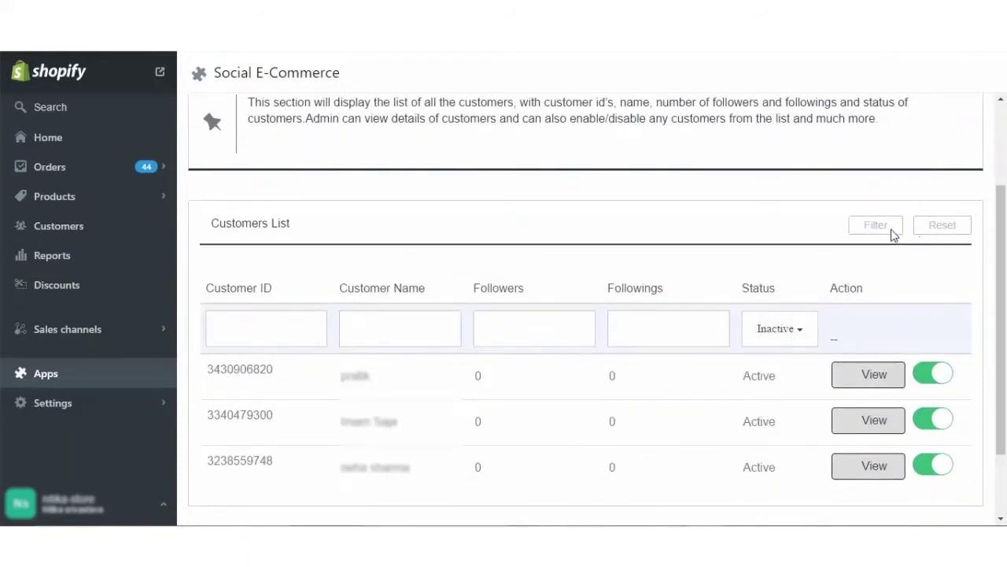
click(891, 229)
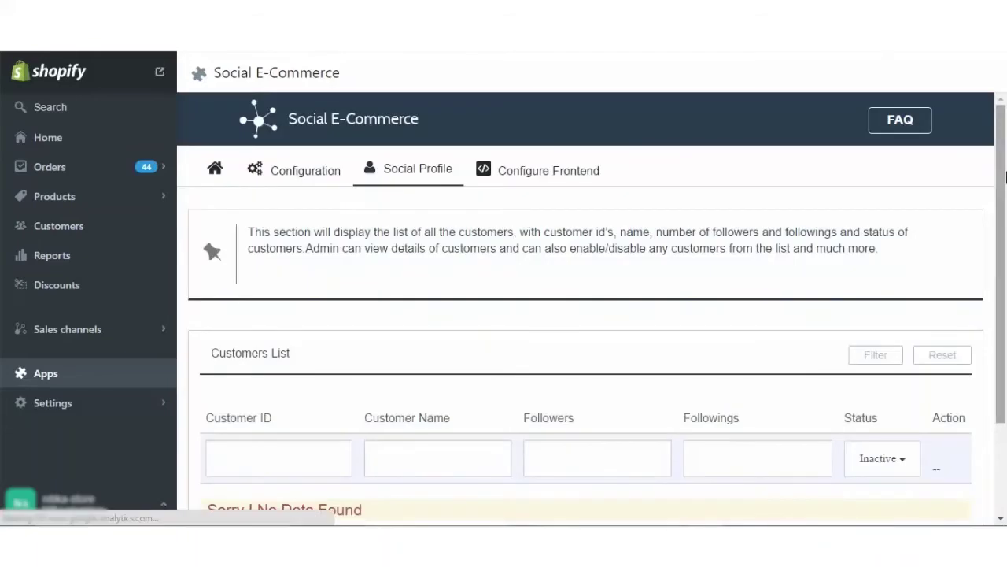
- Change the status filter to Active and apply it
scroll(1005, 271, down, 3)
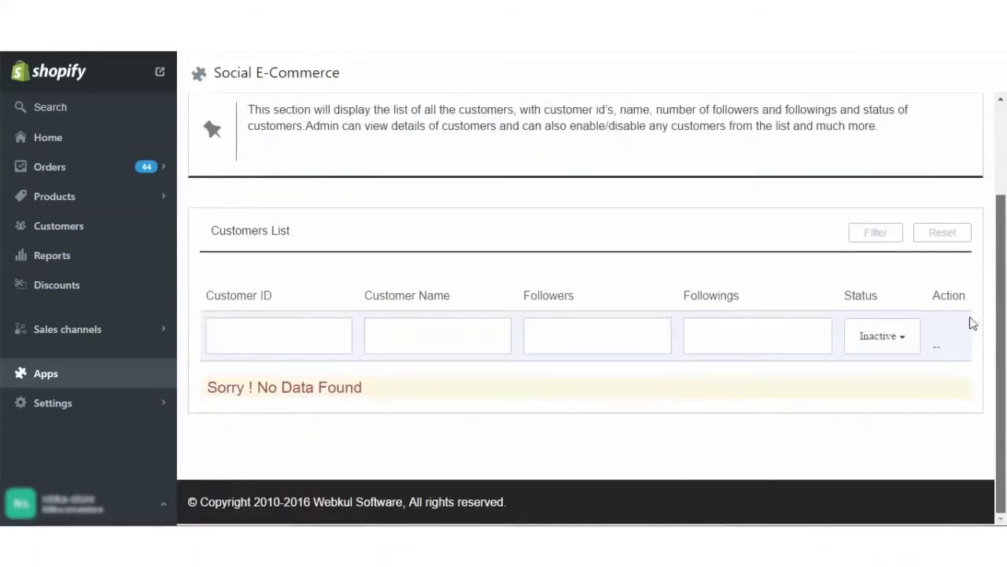
click(897, 339)
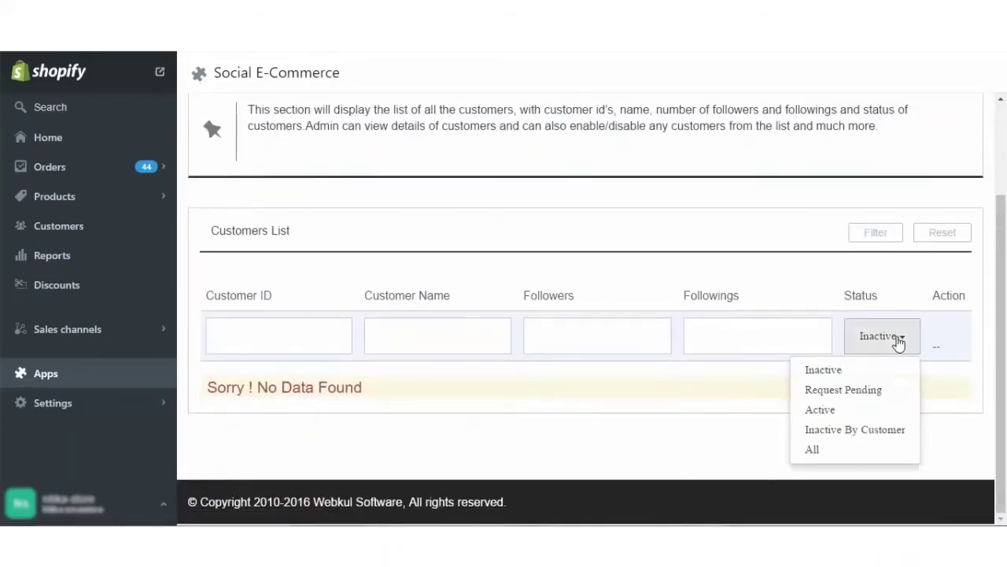
click(818, 415)
scroll(1005, 202, down, 3)
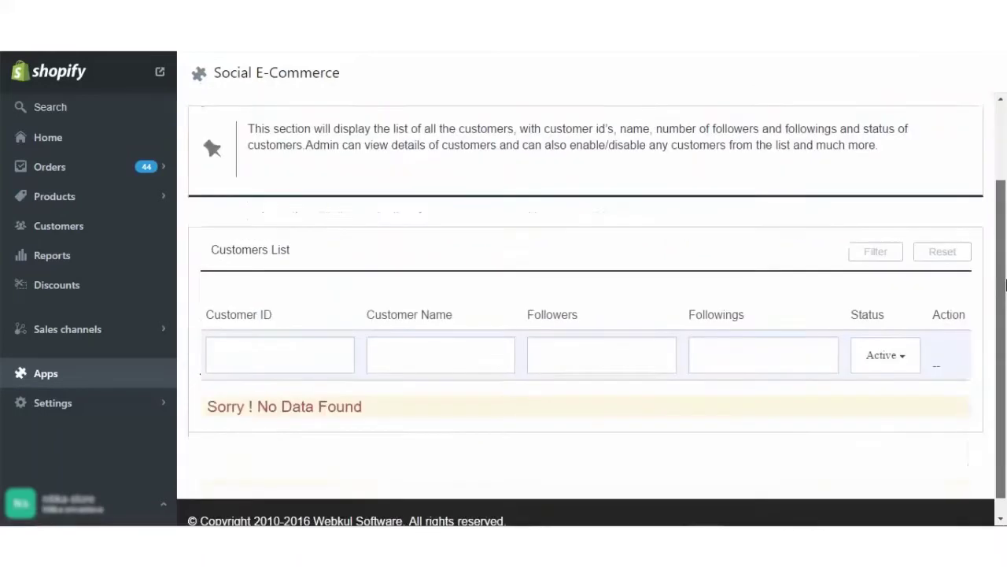
click(889, 244)
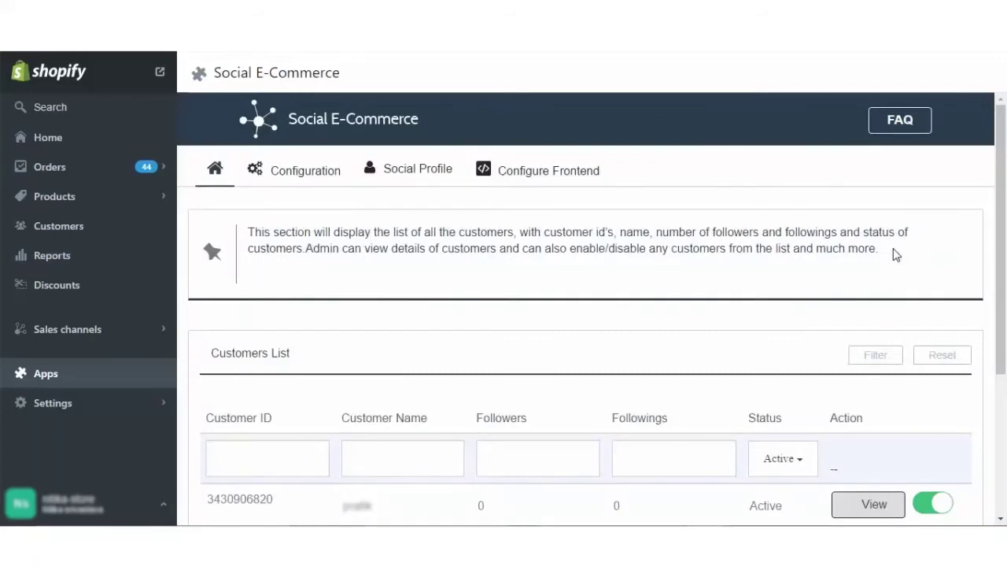
- Cancel deactivating the first customer's profile and open their profile details
scroll(1005, 319, down, 3)
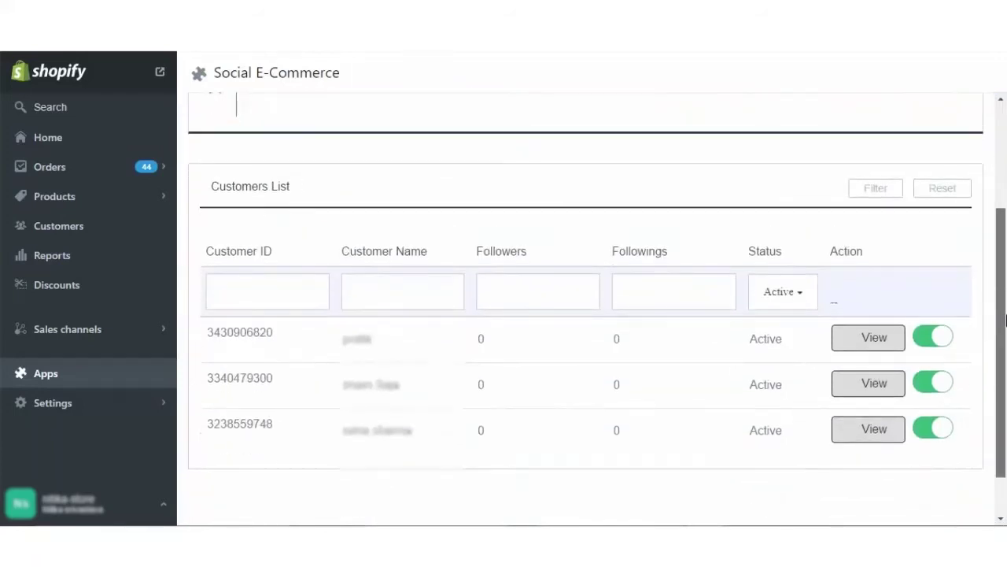
click(927, 340)
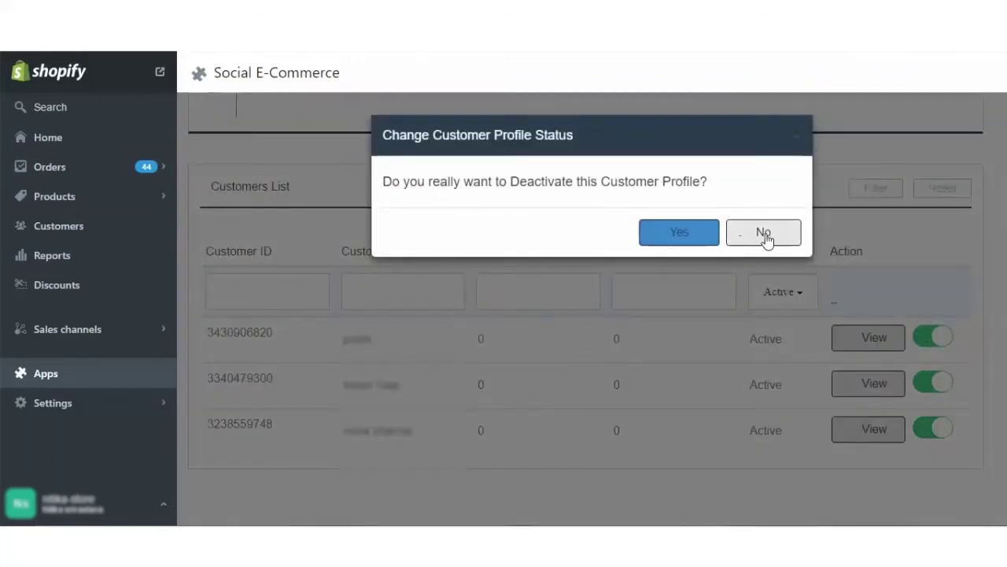
click(771, 236)
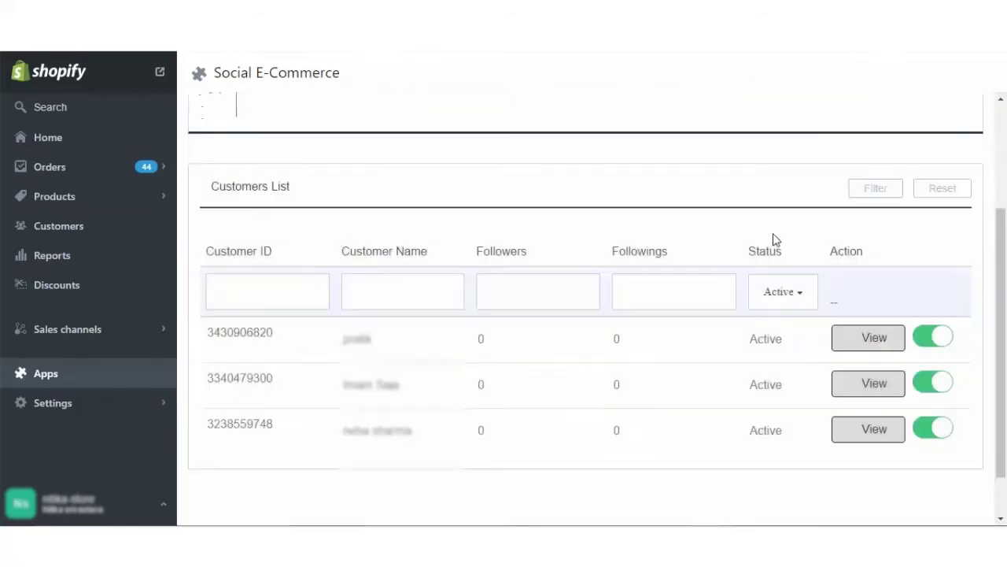
click(860, 346)
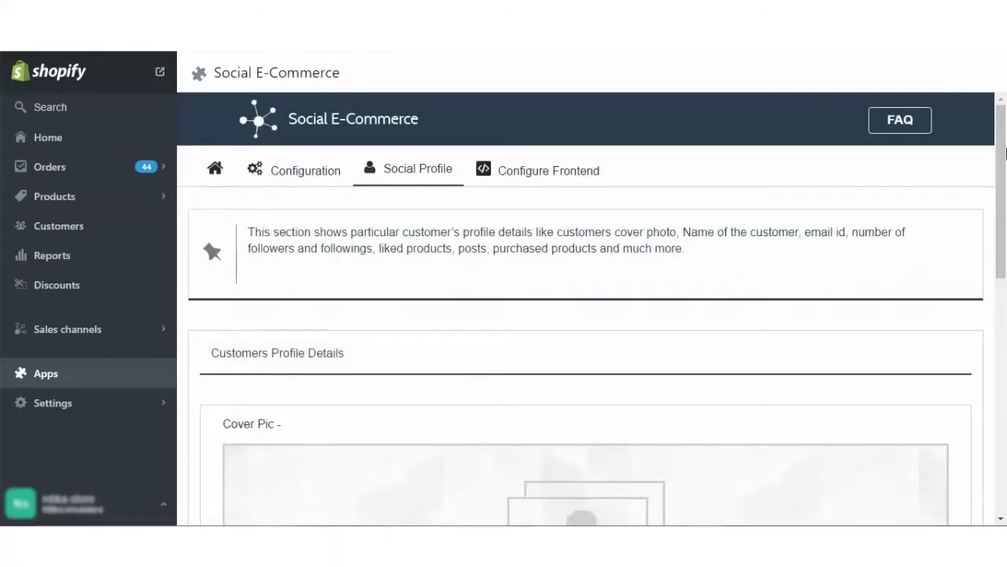
- Review the first customer's Liked Products, Purchased Products, Followers and Social Sites tabs
drag(1005, 151, 958, 267)
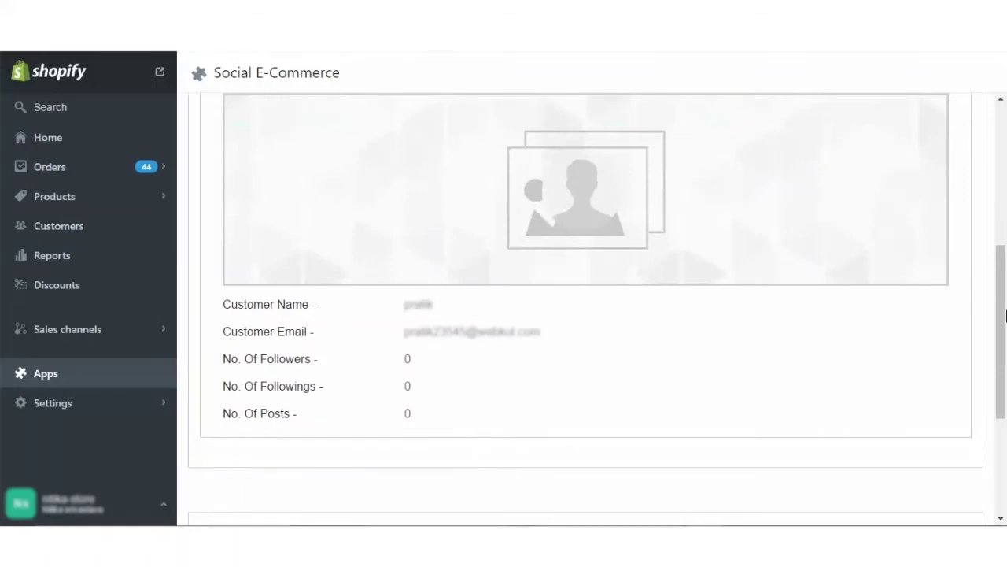
drag(1005, 315, 1005, 382)
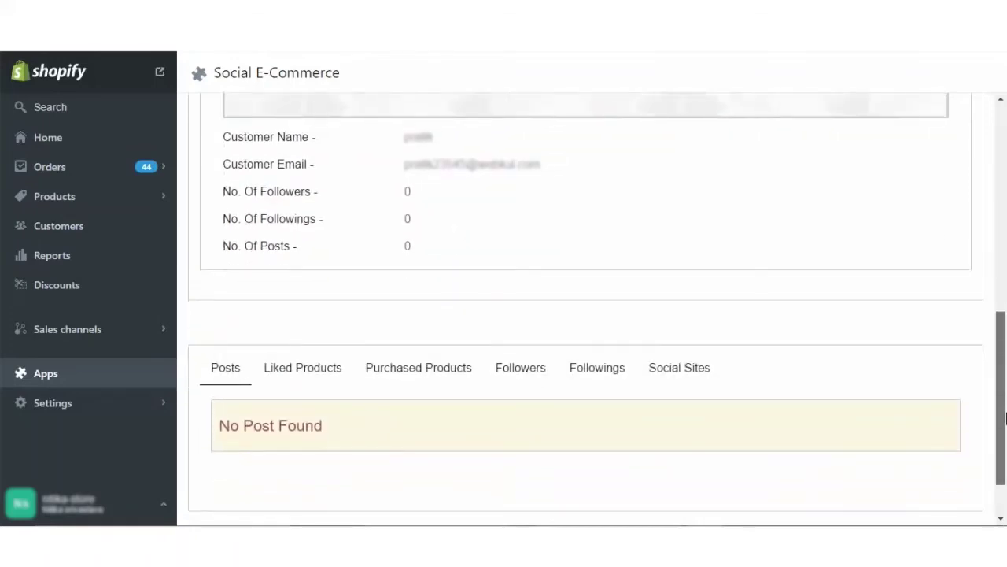
click(311, 374)
click(436, 373)
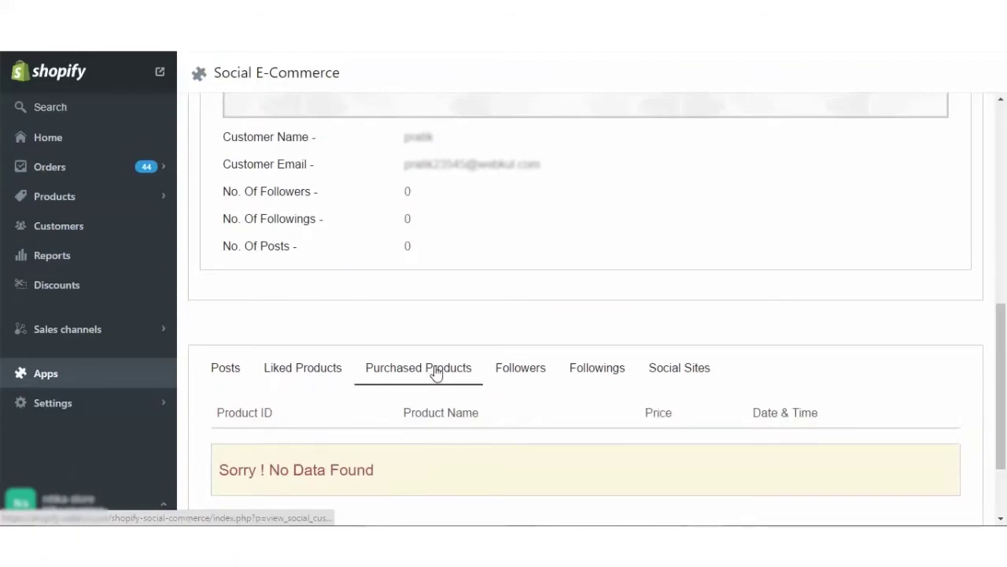
click(529, 371)
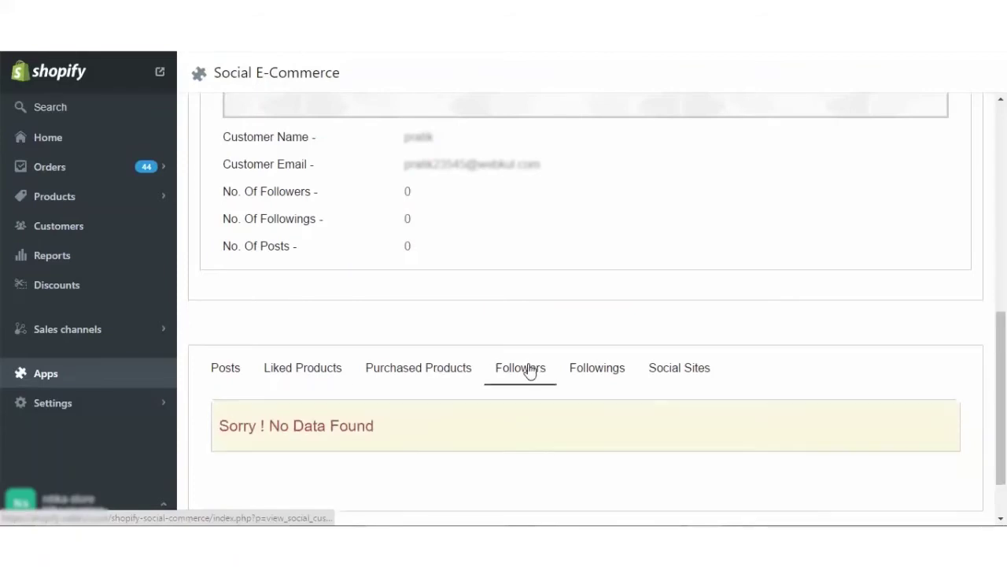
click(421, 375)
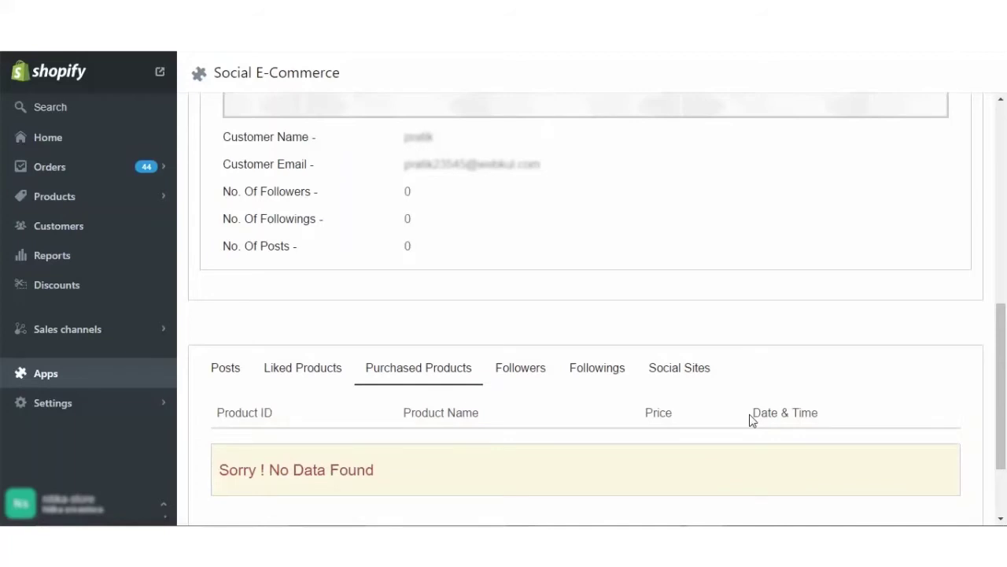
click(684, 371)
drag(1002, 378, 1004, 154)
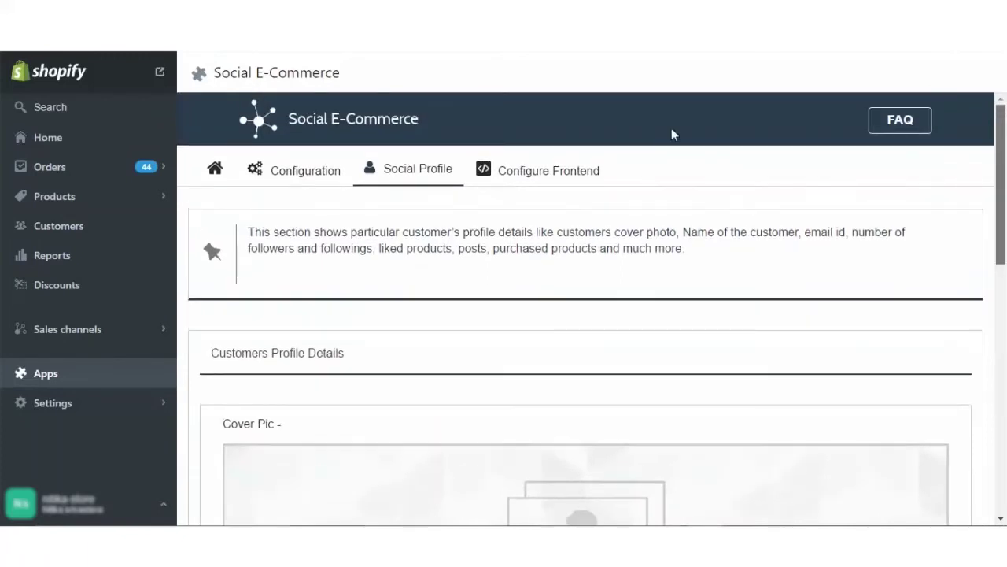
- In Configure Front, select the customers/account.liquid code line and the wk_se_like class name
click(566, 181)
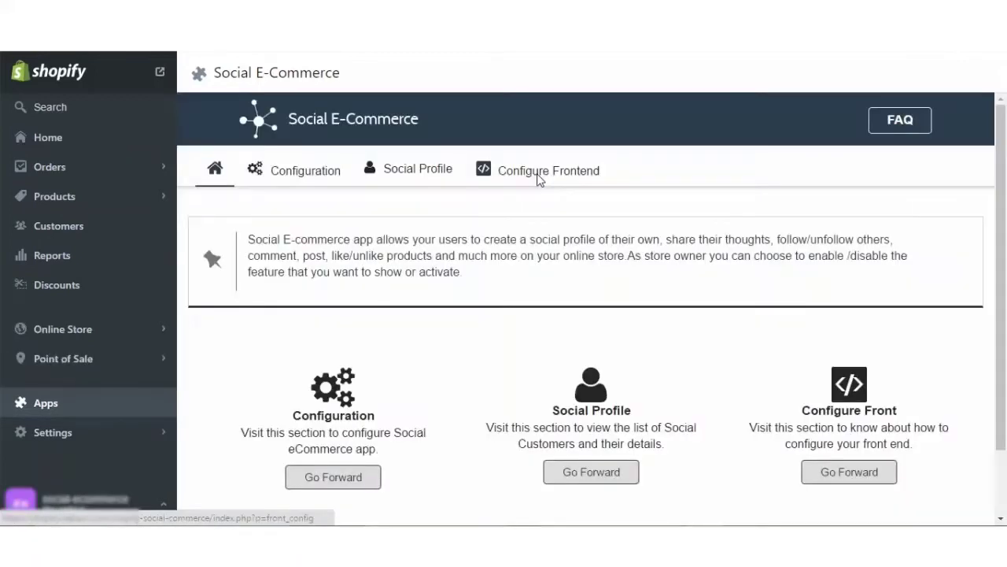
click(538, 178)
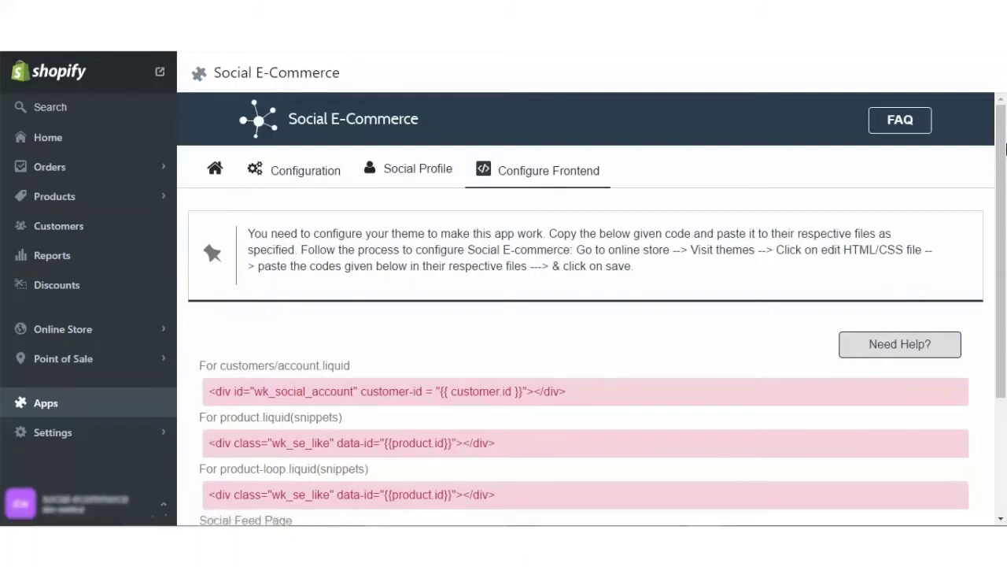
drag(1005, 150, 1005, 238)
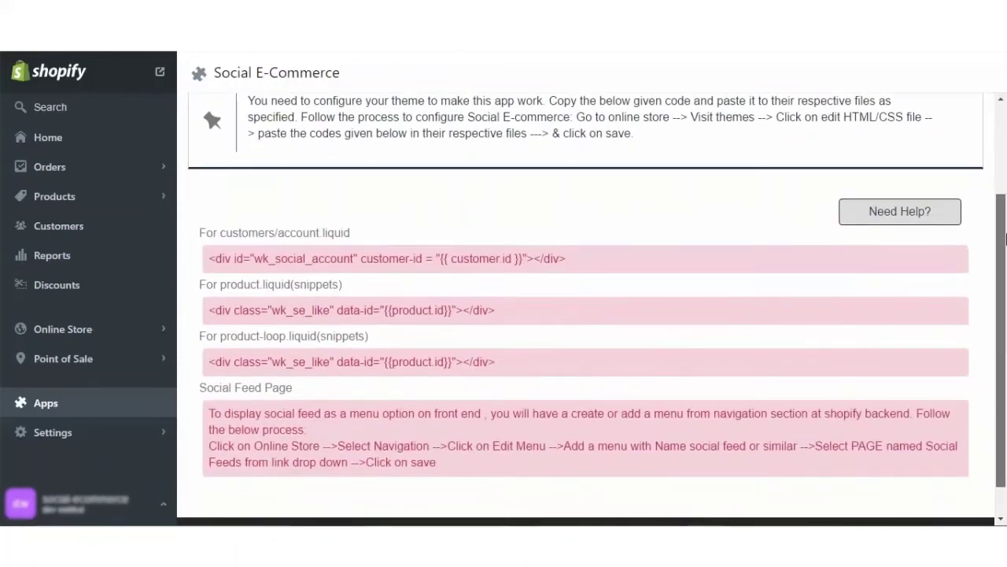
triple_click(259, 263)
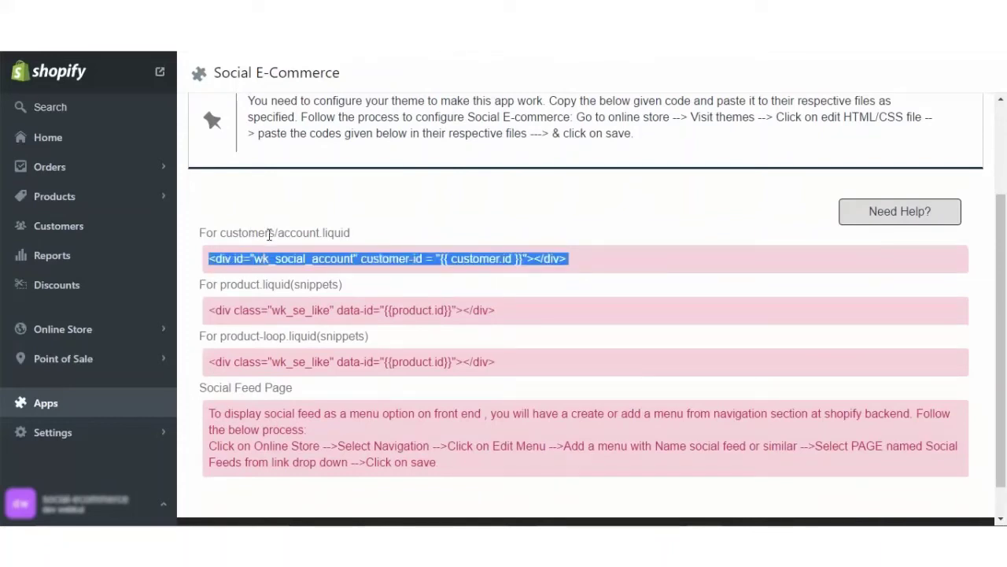
double_click(299, 309)
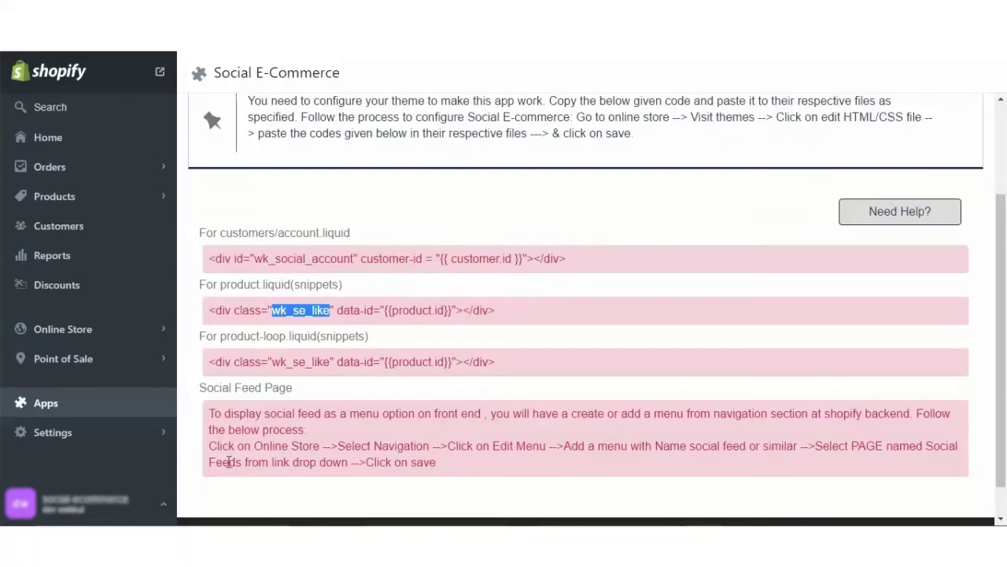
click(89, 337)
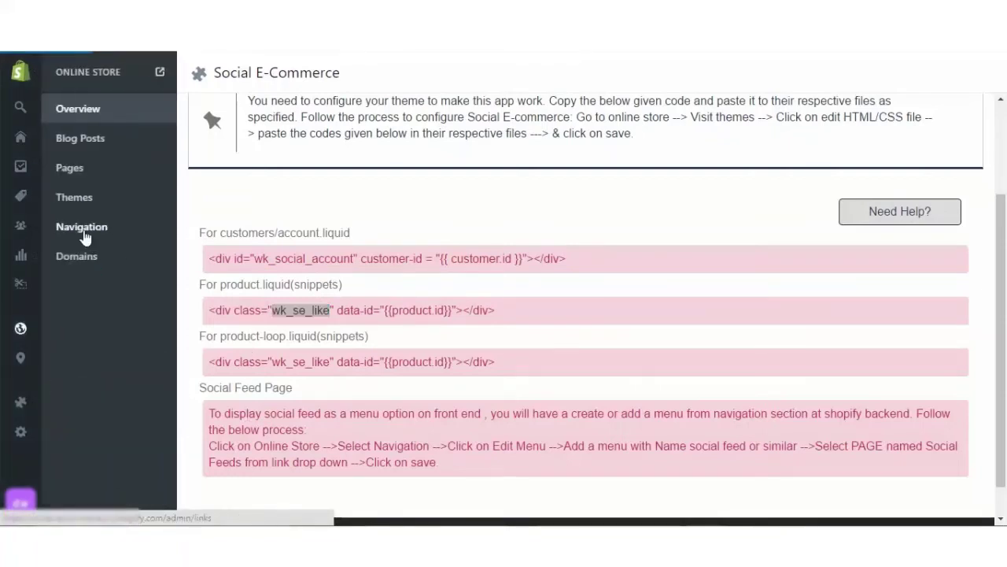
click(82, 228)
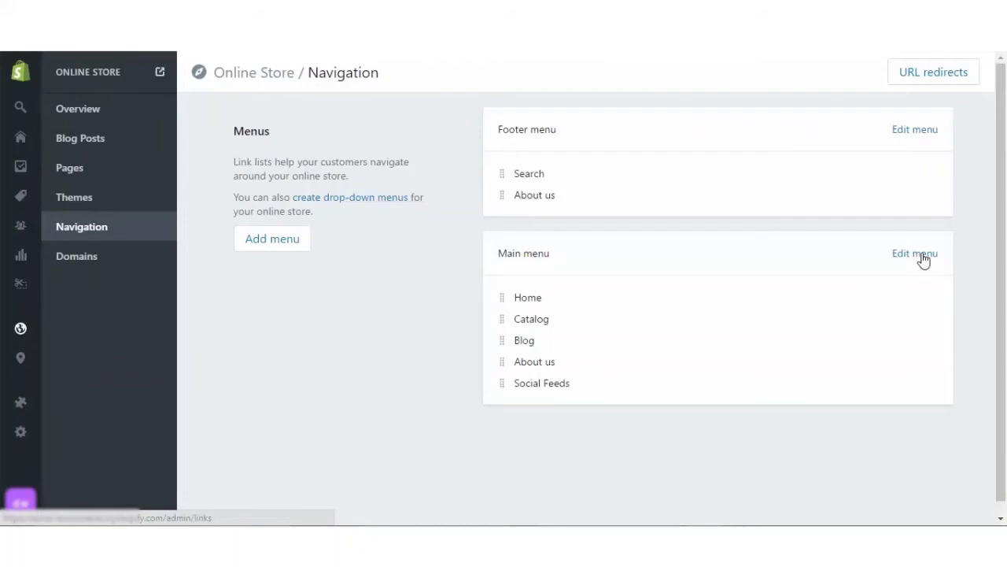
click(549, 385)
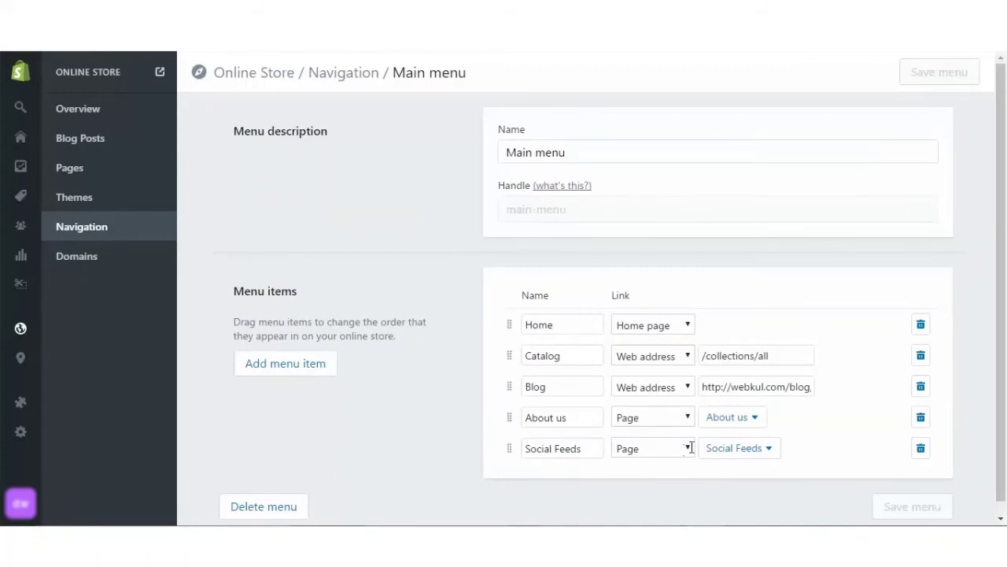
key(shift+Tab)
click(733, 456)
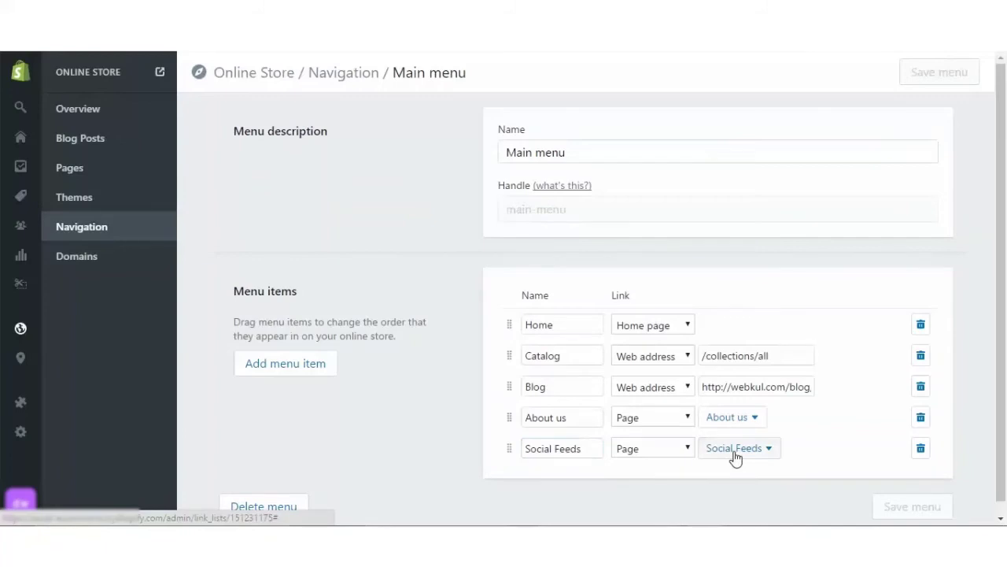
click(735, 457)
mouse_move(35, 198)
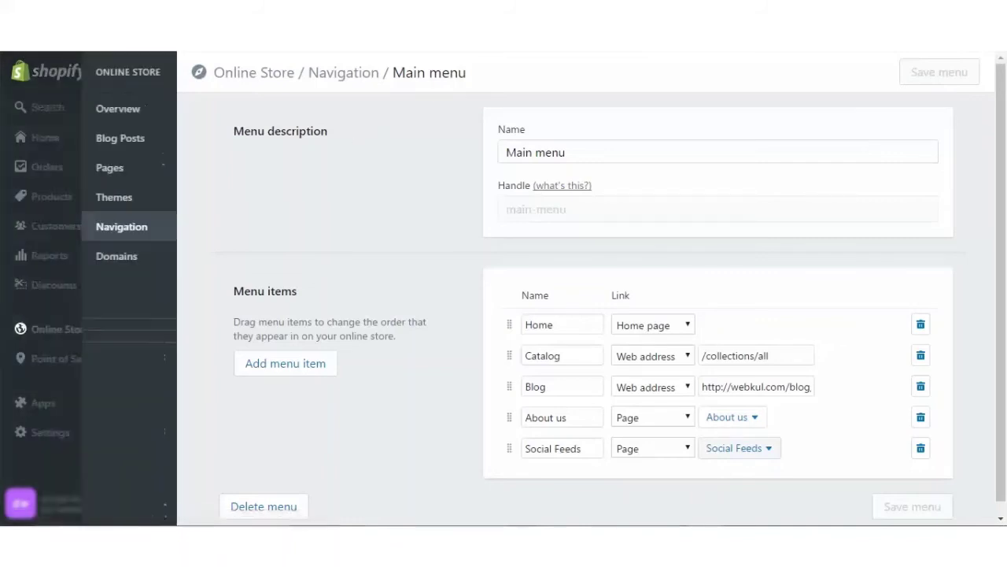
right_click(14, 32)
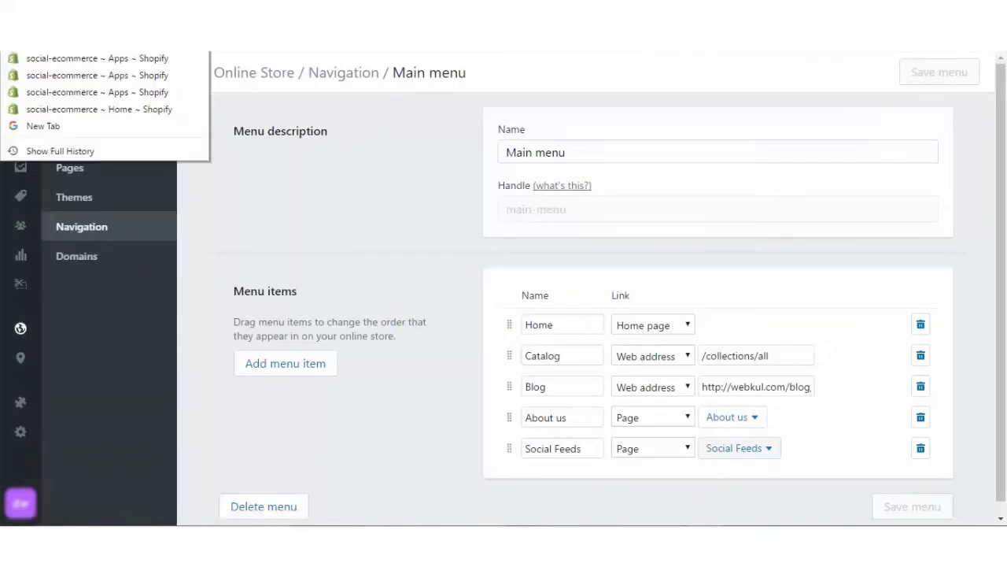
click(31, 68)
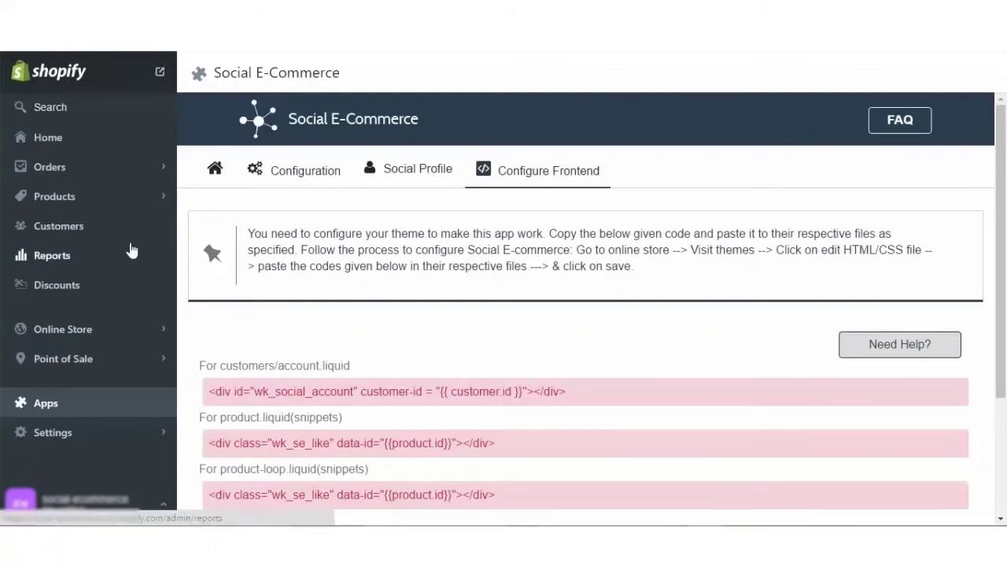
- View the online store and browse its Social Feeds page of four customer profiles
click(163, 73)
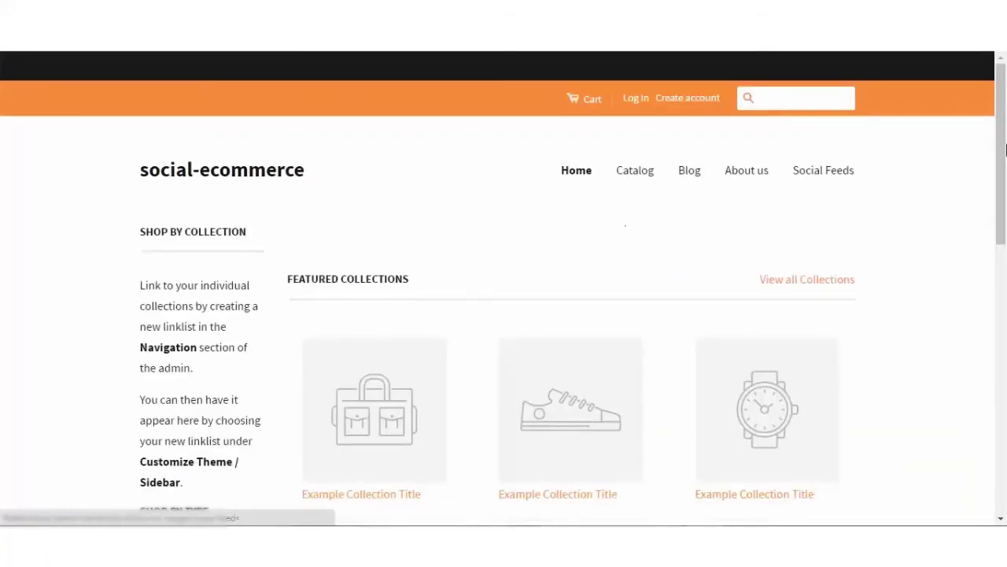
scroll(1004, 145, down, 1)
scroll(1004, 142, up, 1)
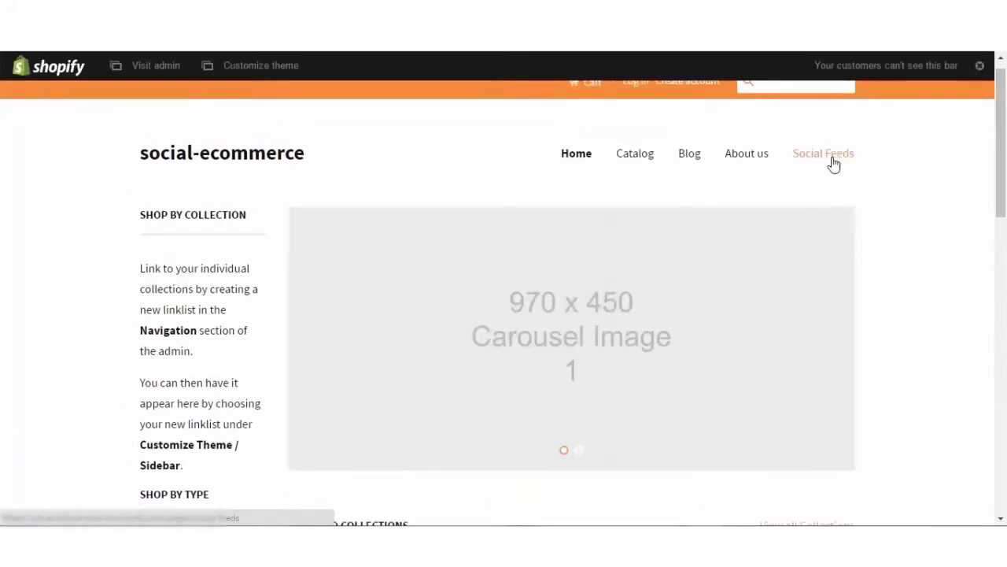
click(833, 161)
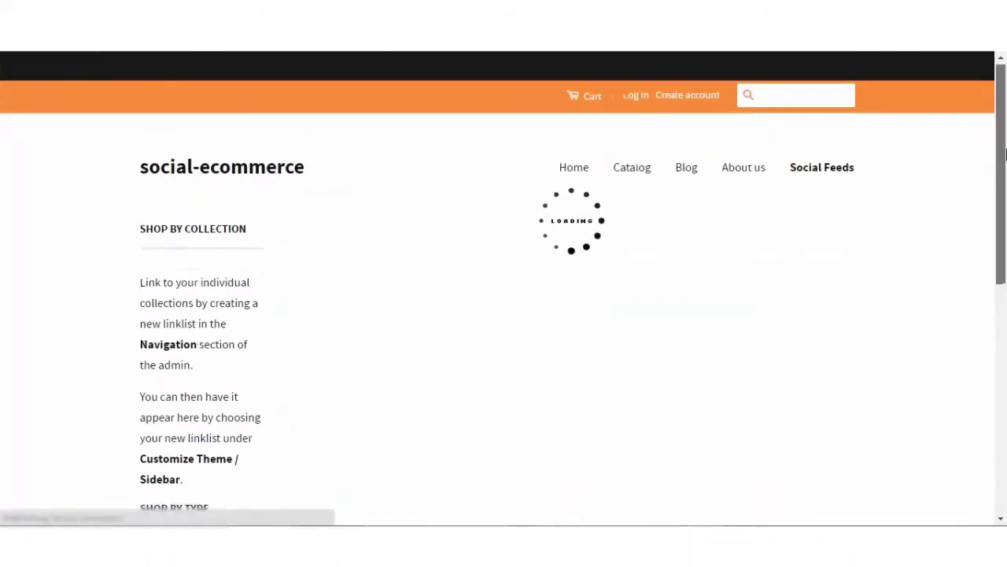
scroll(1005, 161, down, 1)
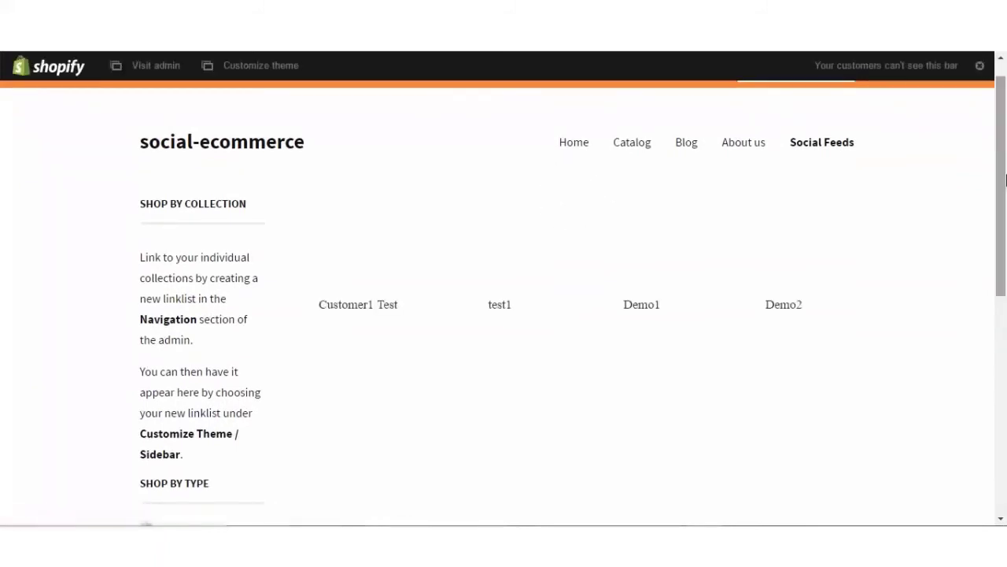
scroll(1006, 177, down, 1)
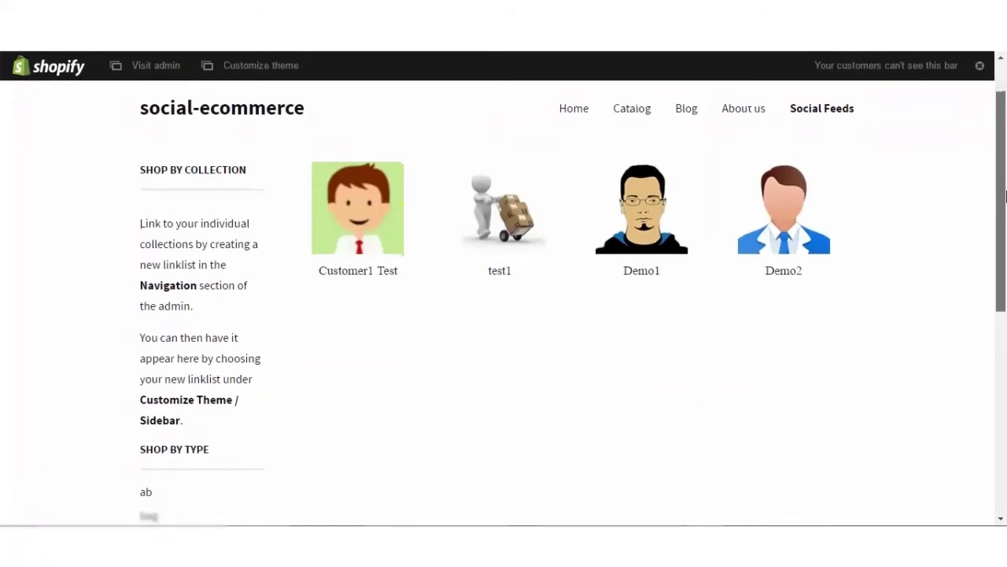
scroll(1005, 161, up, 2)
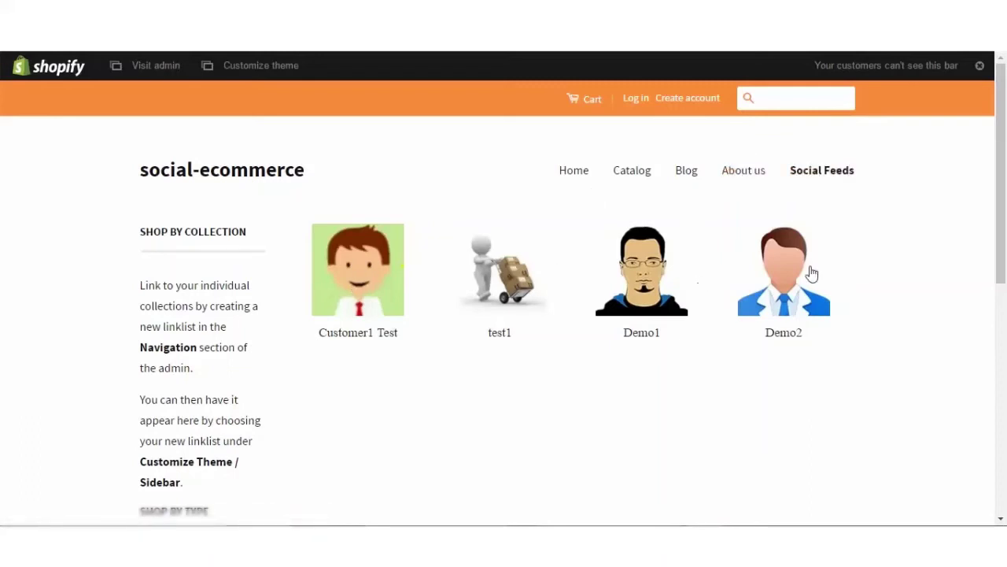
- View the first customer's social profile, then go to the storefront's Create Account page
click(365, 278)
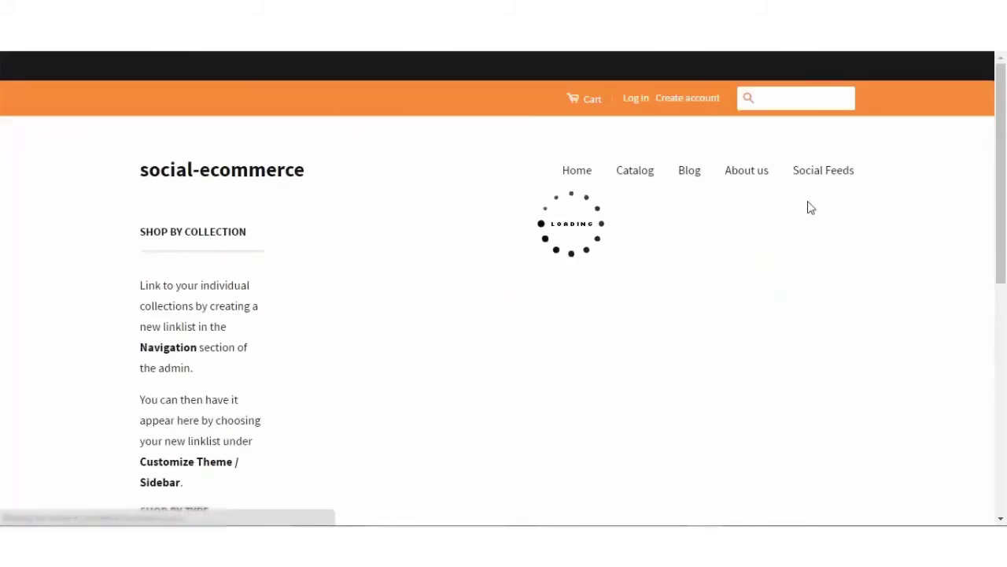
drag(1005, 145, 1005, 192)
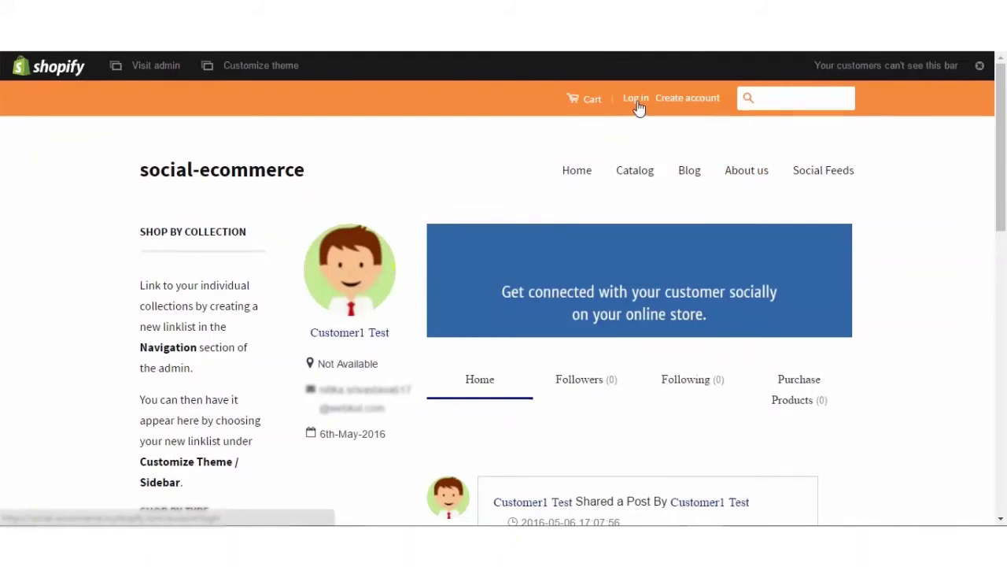
click(698, 100)
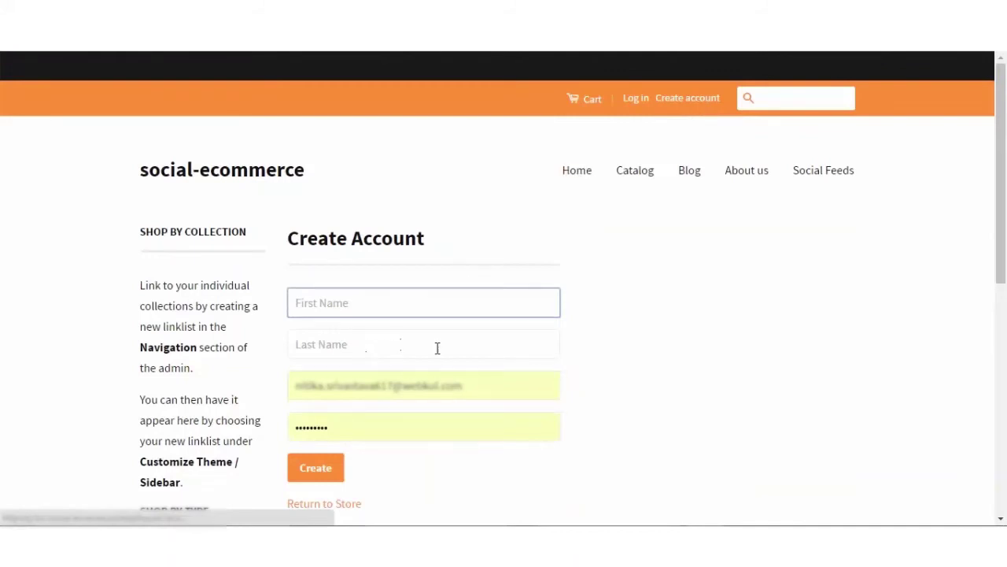
- Enter 'demo' as the first name on the Create Account form
click(478, 382)
click(390, 386)
click(312, 329)
text(demo)
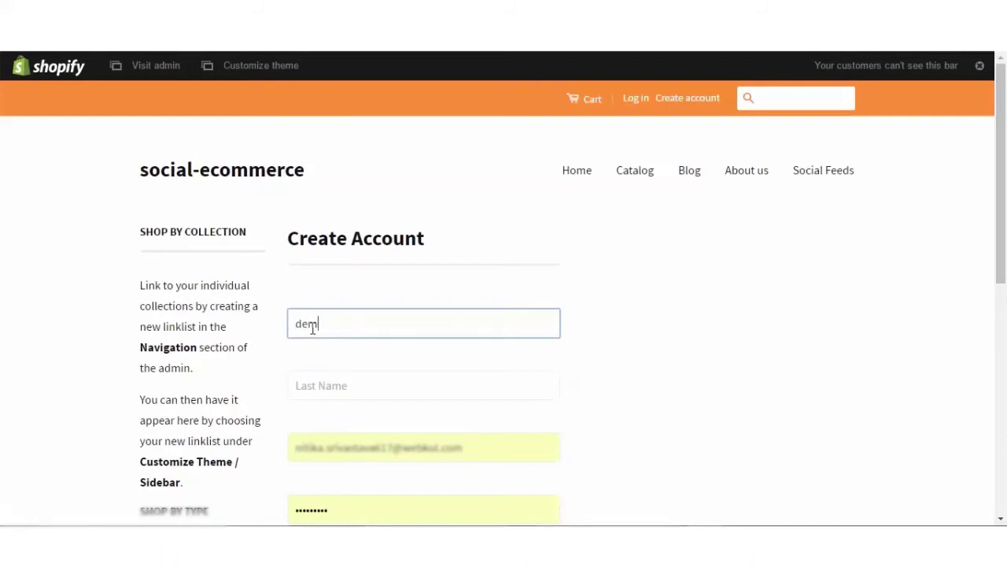
- Replace the prefilled email and saved password with new ones and submit the new account
key(Tab)
key(Tab)
key(BackSpace)
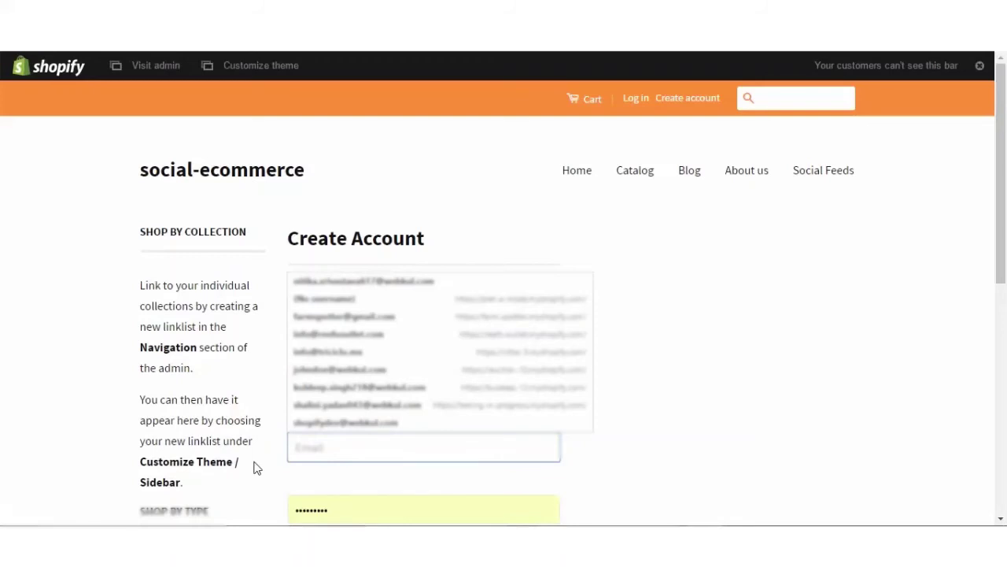
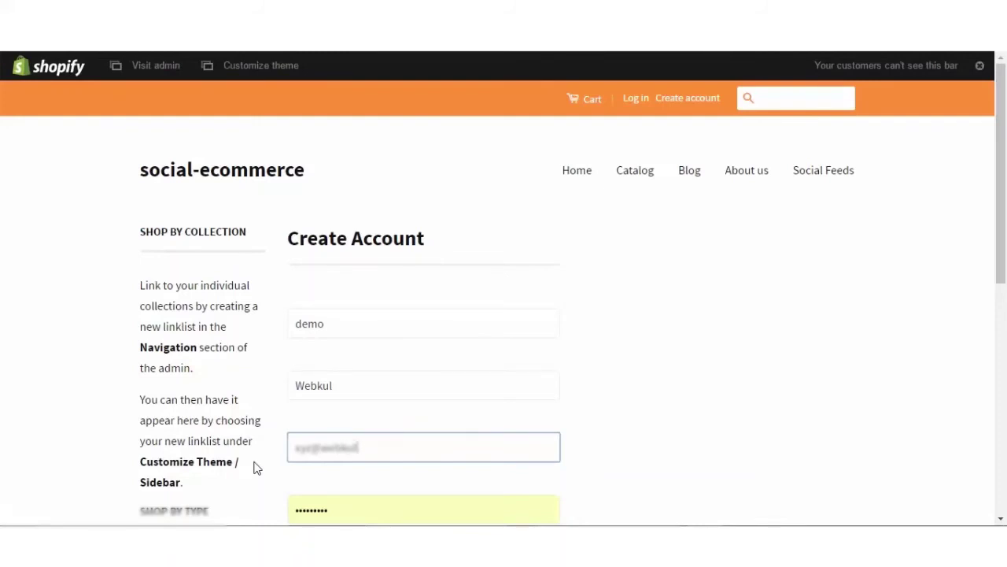
drag(1001, 213, 1004, 313)
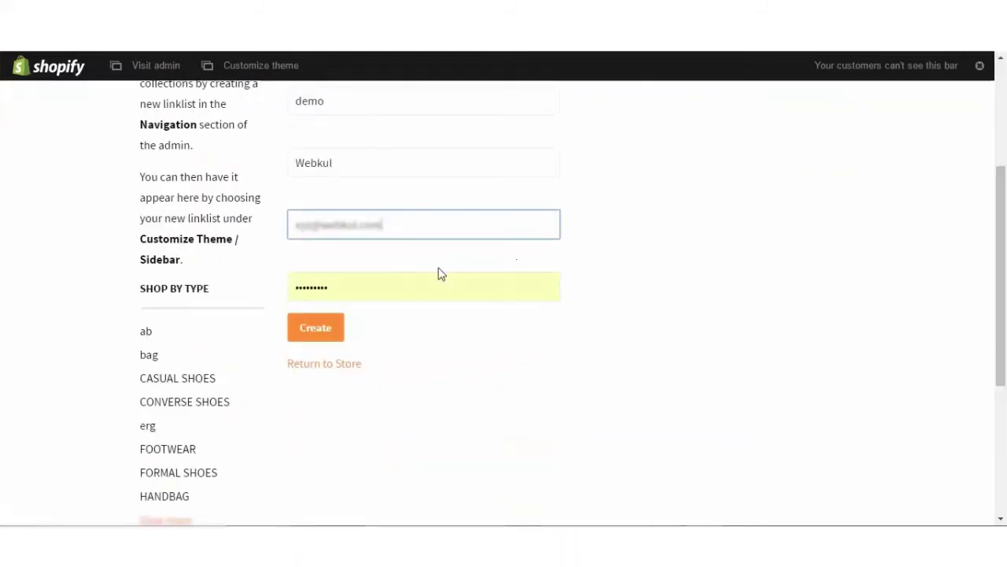
double_click(367, 281)
key(BackSpace)
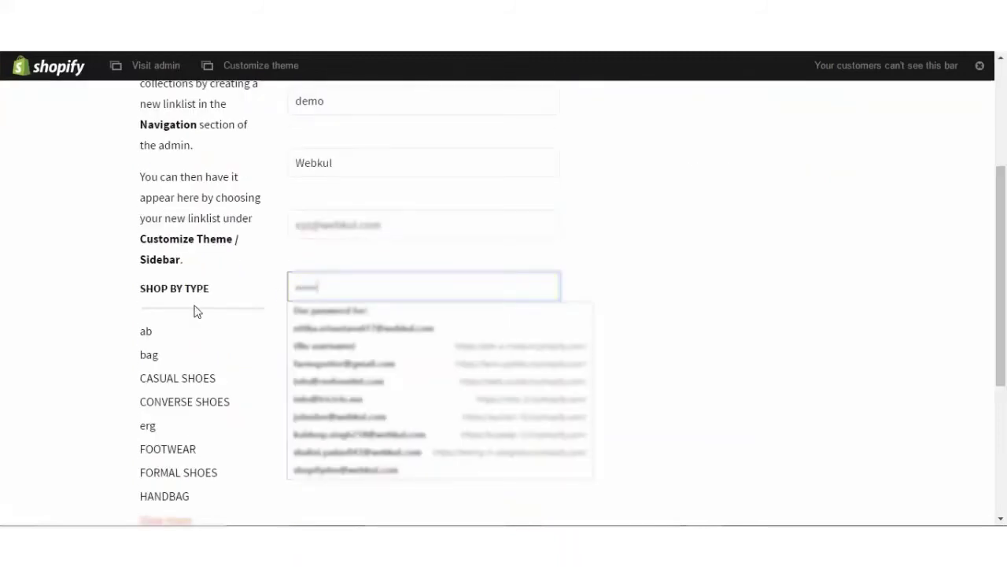
click(628, 243)
click(308, 337)
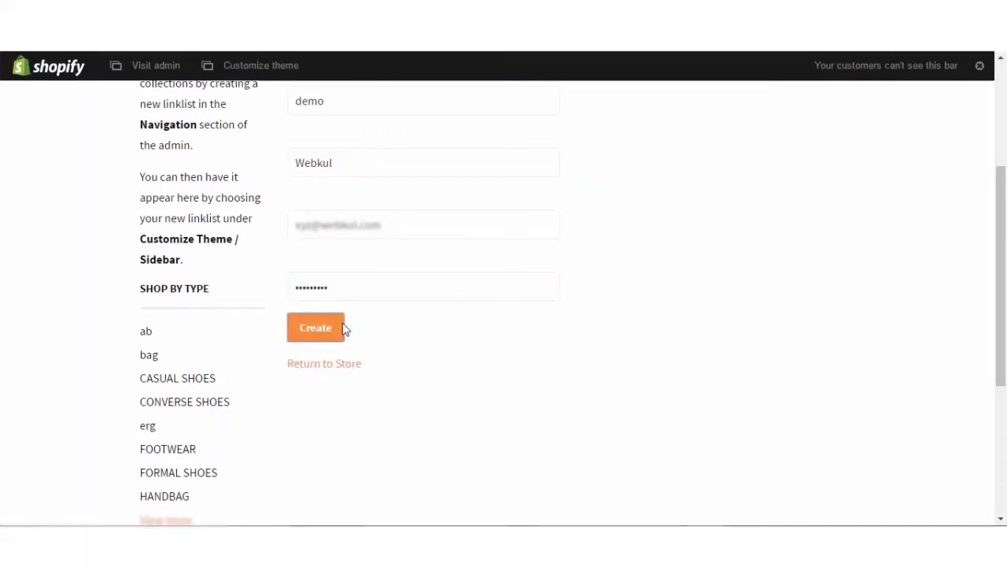
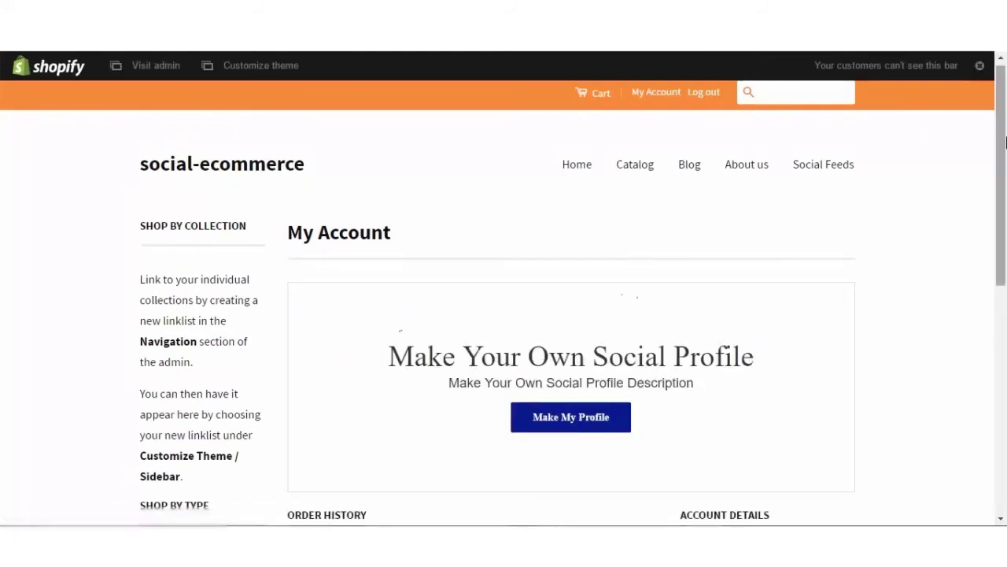
- Start a new social profile, entering the display name and birth date 1 May 1993
drag(1003, 137, 1003, 206)
scroll(1005, 206, up, 1)
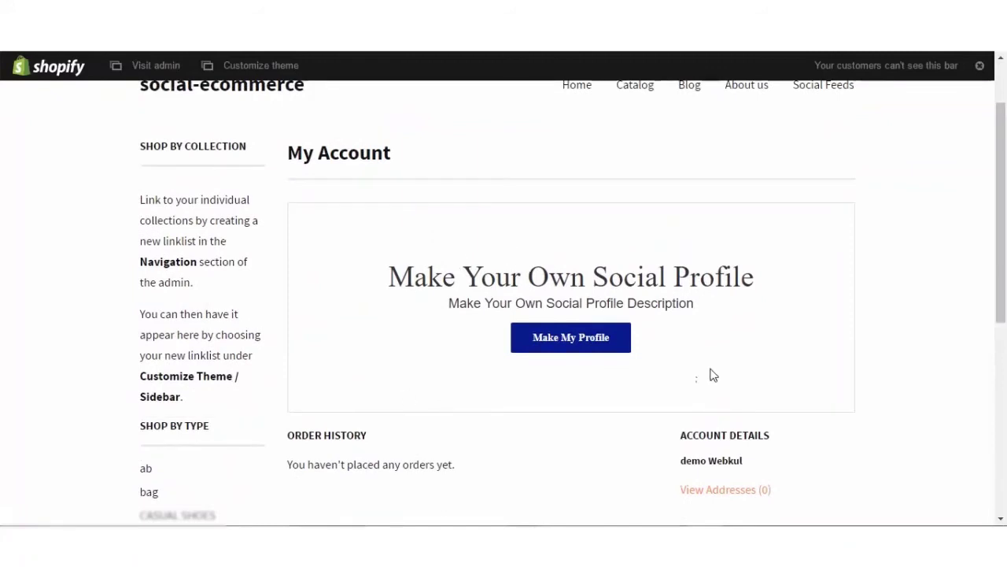
click(586, 346)
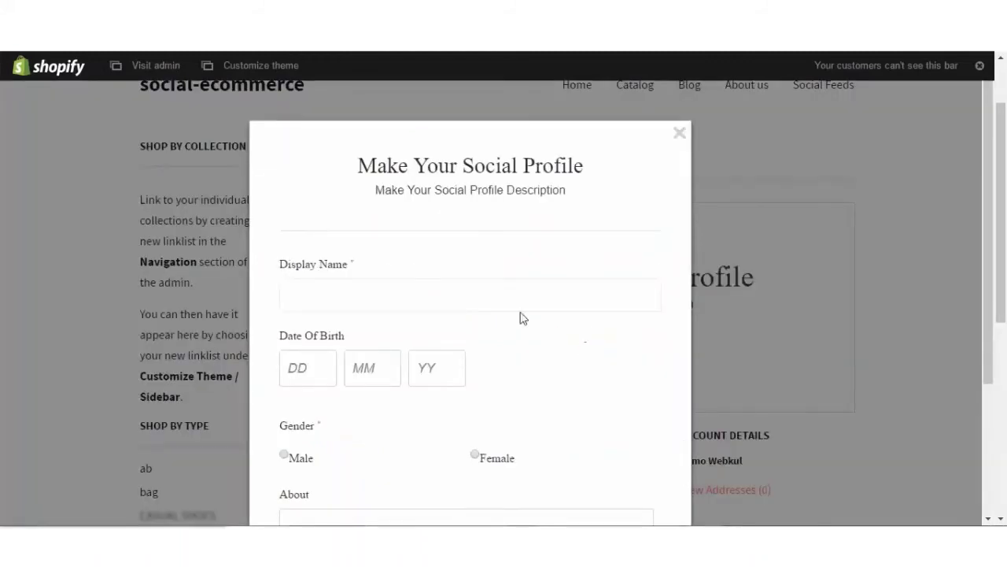
drag(1002, 166, 1005, 248)
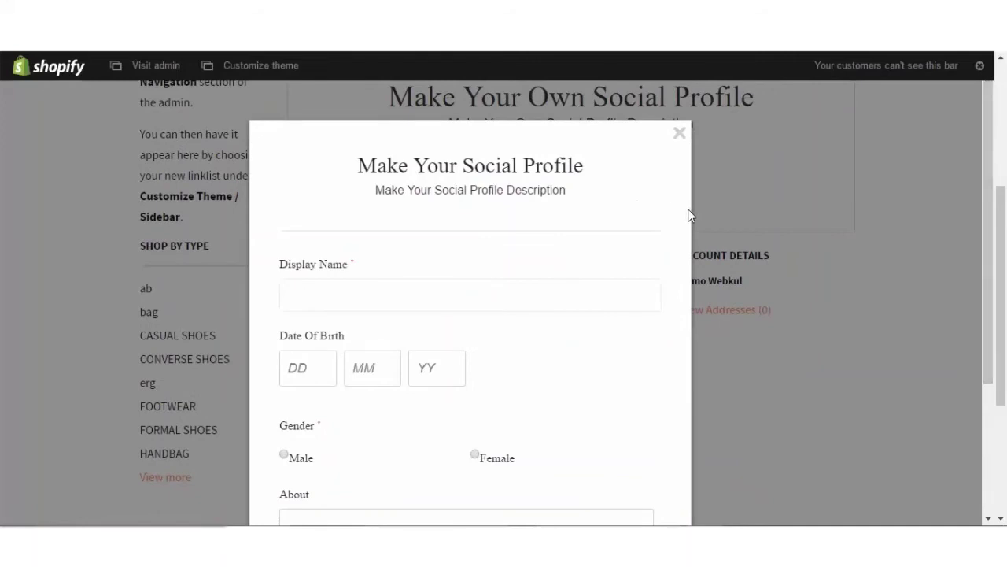
click(538, 294)
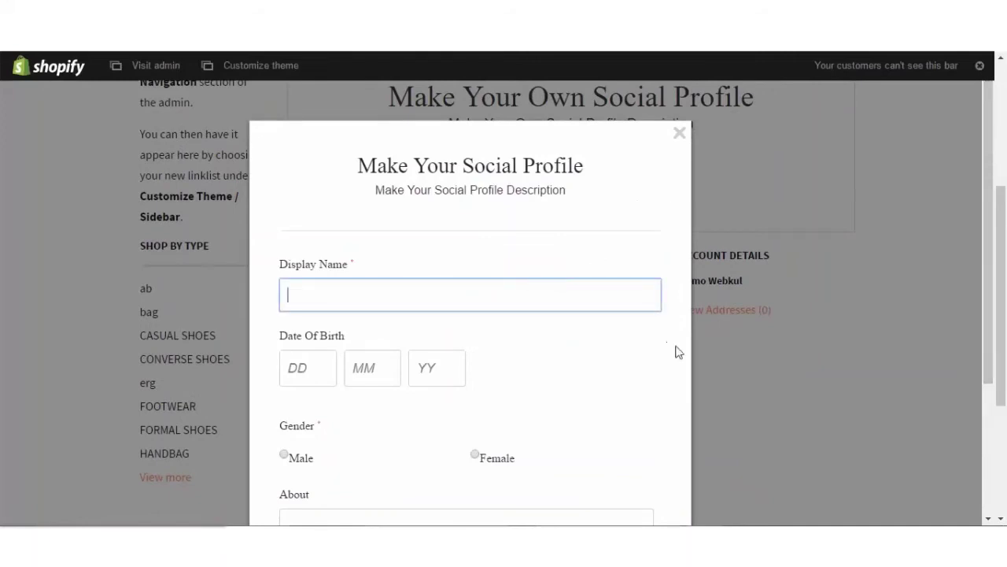
drag(983, 292, 953, 331)
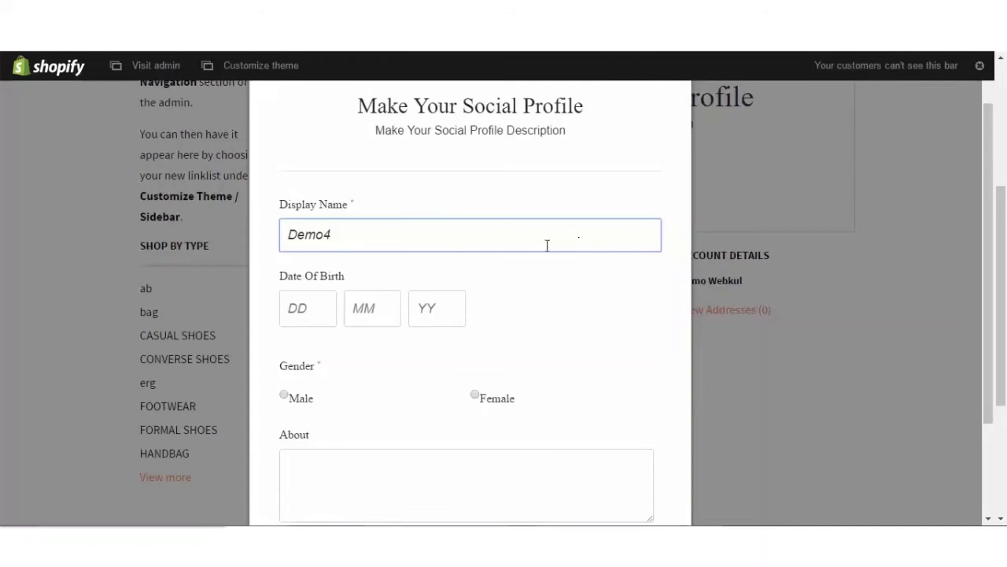
click(320, 323)
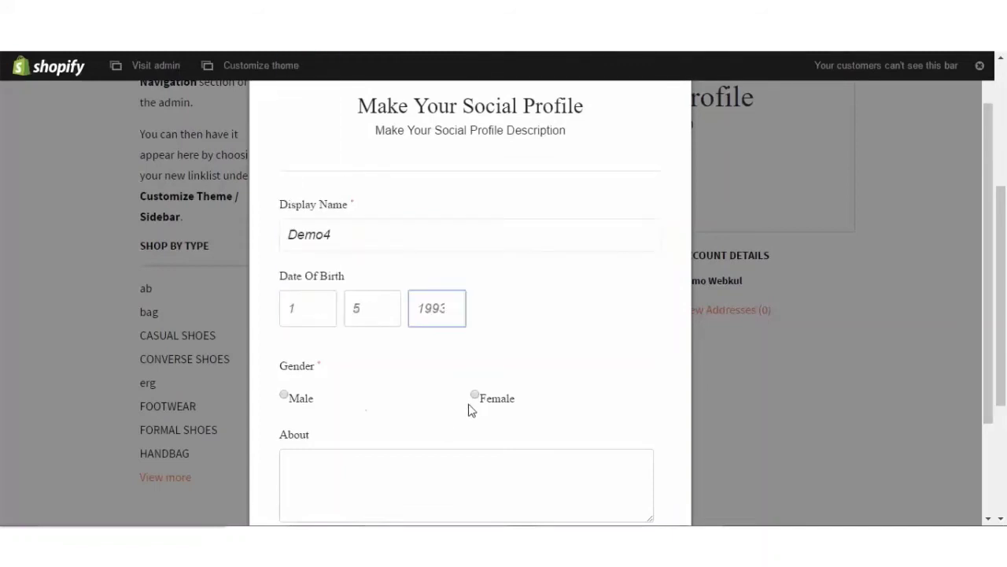
- Select Female, enter the About text 'dgkvkhln iwlfgc;l iphcokm', and submit the profile
click(476, 396)
click(420, 486)
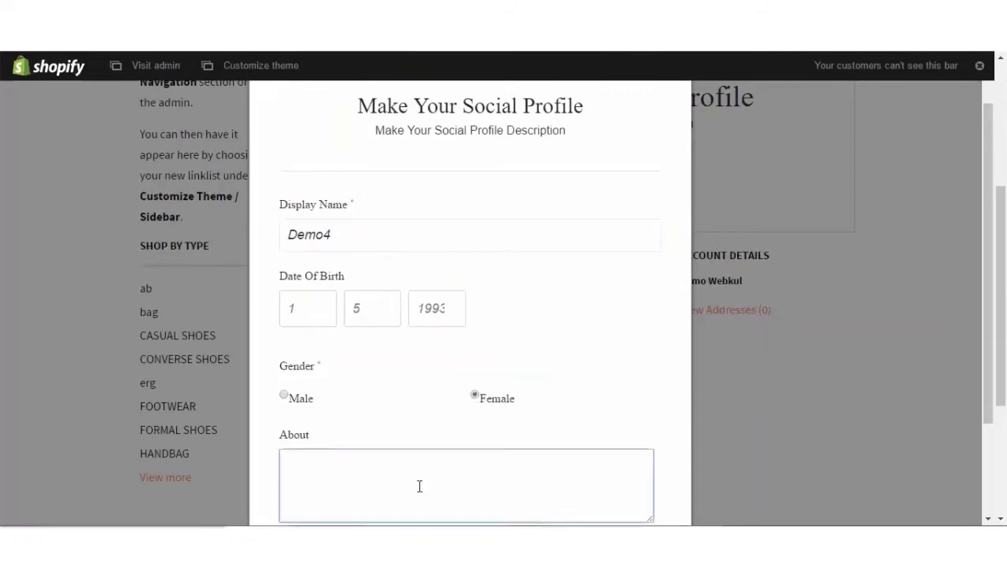
text(dgkvkhln iwlfgc;l iphcokm)
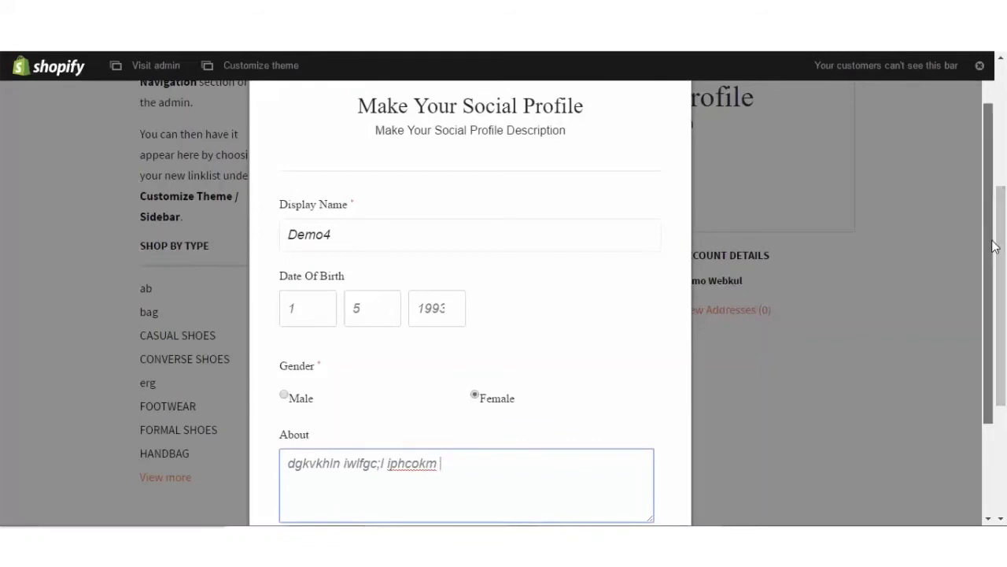
scroll(993, 244, down, 2)
click(331, 458)
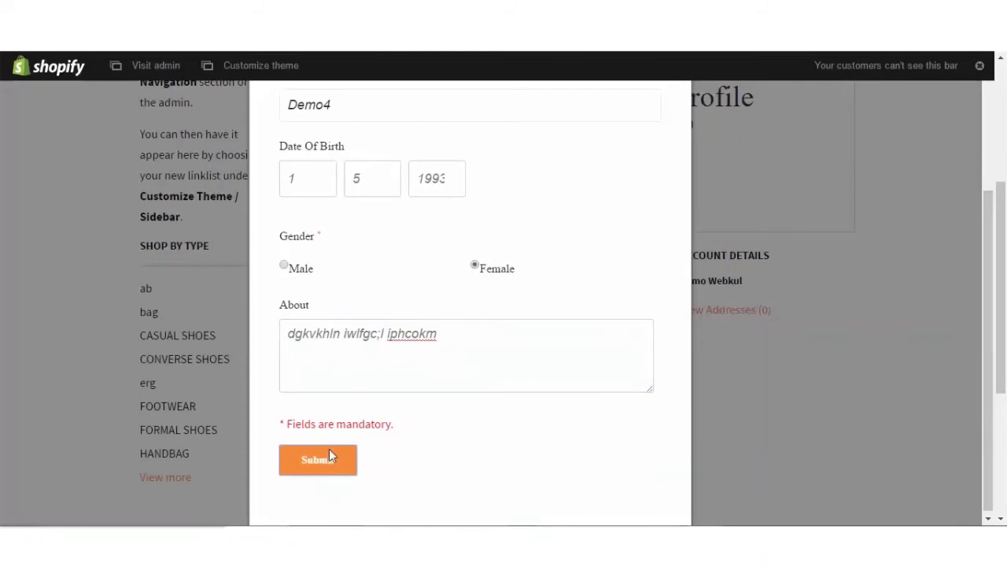
click(320, 463)
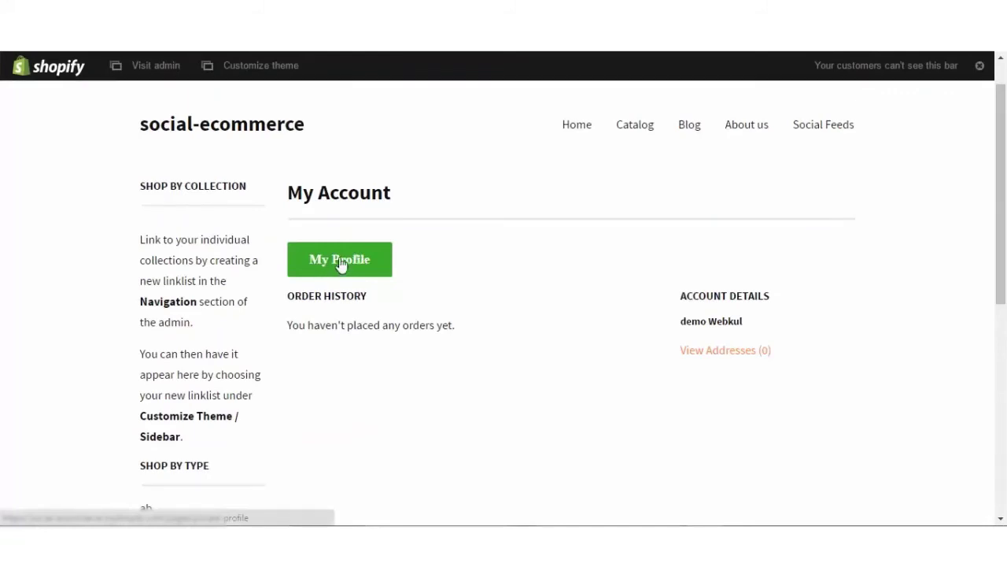
- On My Profile, post the status 'Hello All, have a nice day'
click(350, 262)
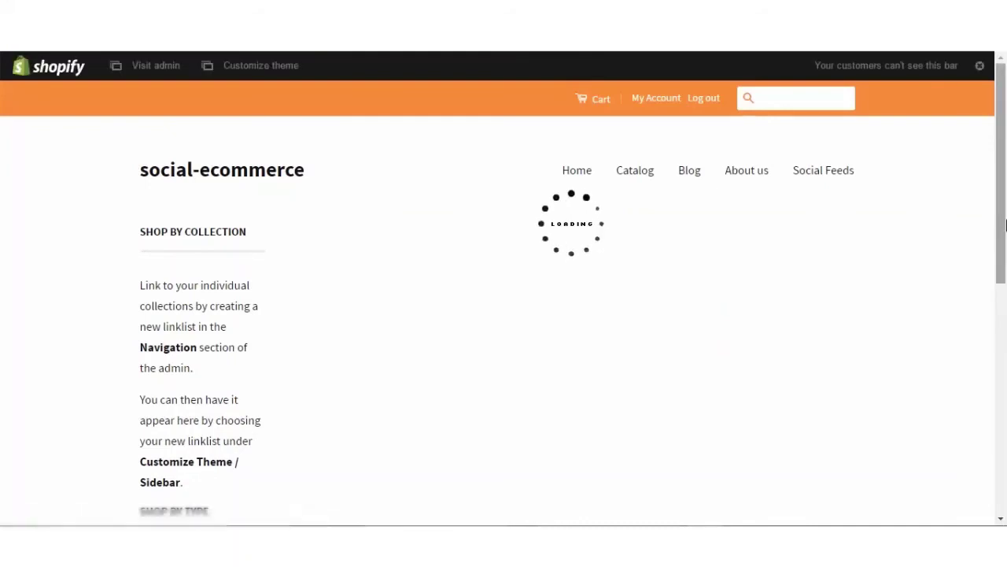
scroll(1006, 226, down, 1)
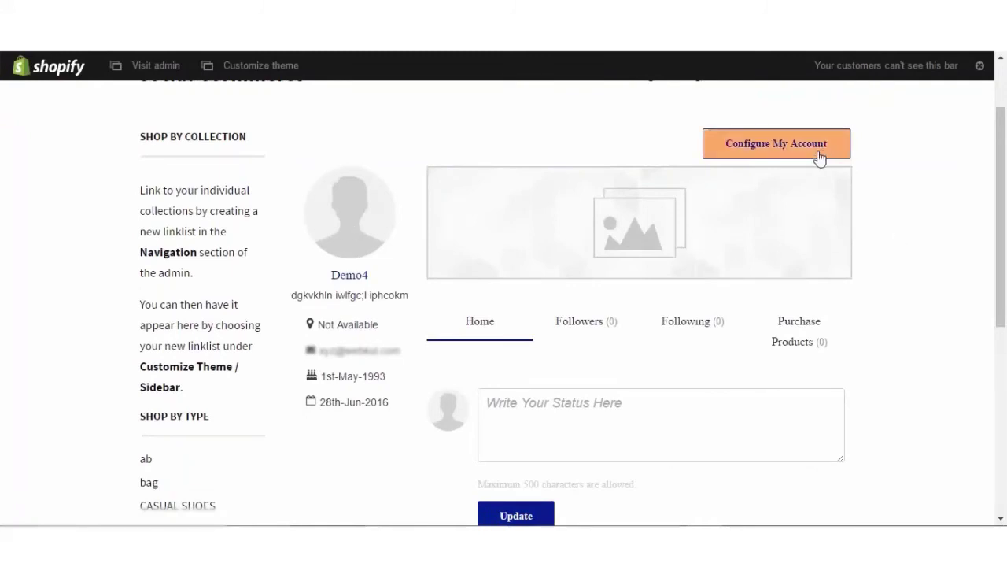
click(555, 427)
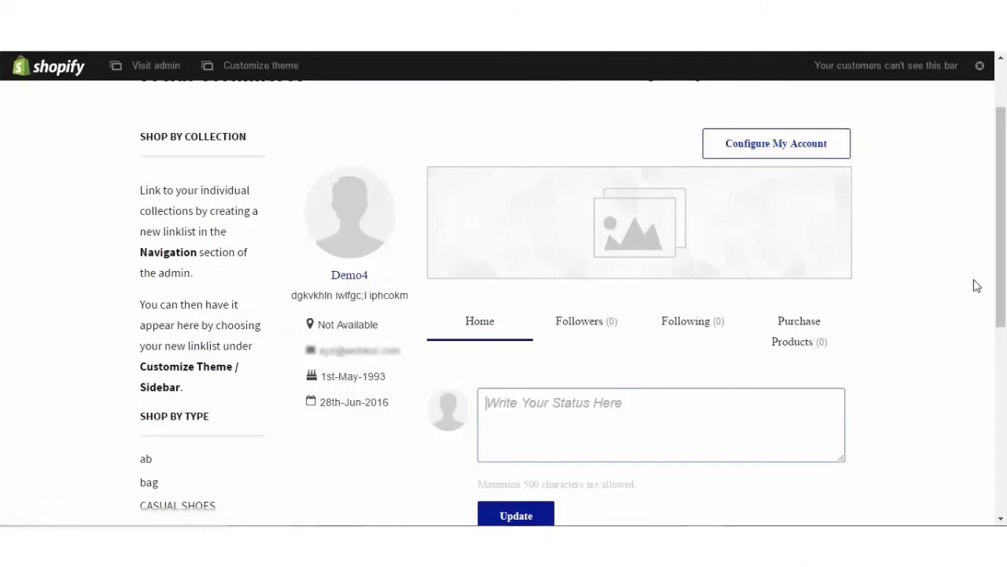
text(Hello All, have a nice day)
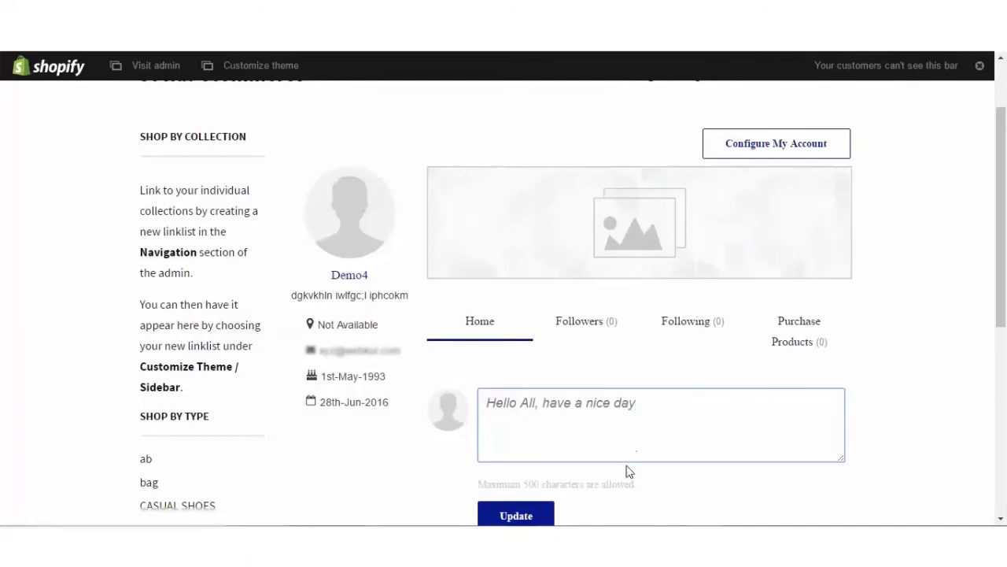
click(528, 514)
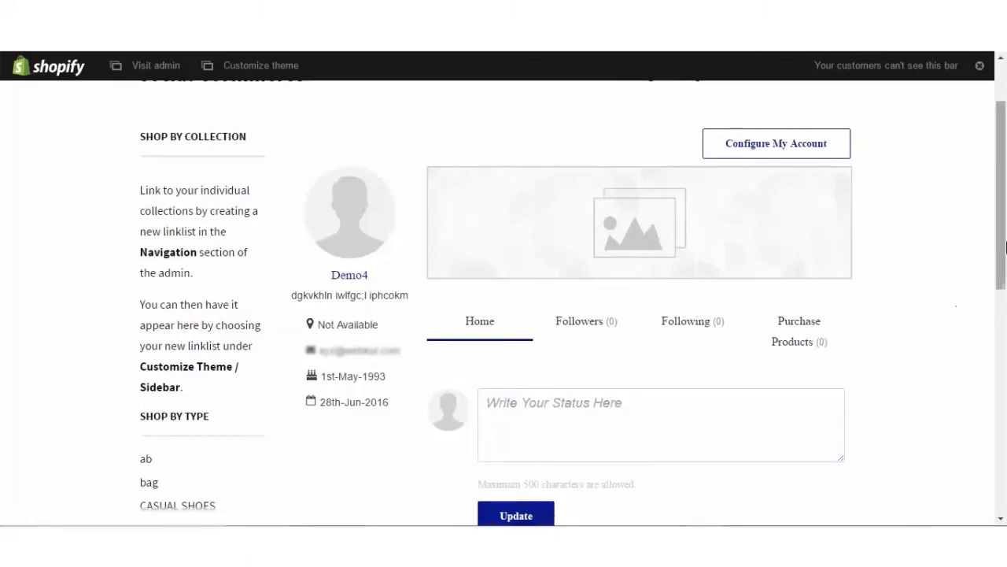
- Scroll down to the posted status and place the cursor in its comment box
drag(1004, 251, 1004, 301)
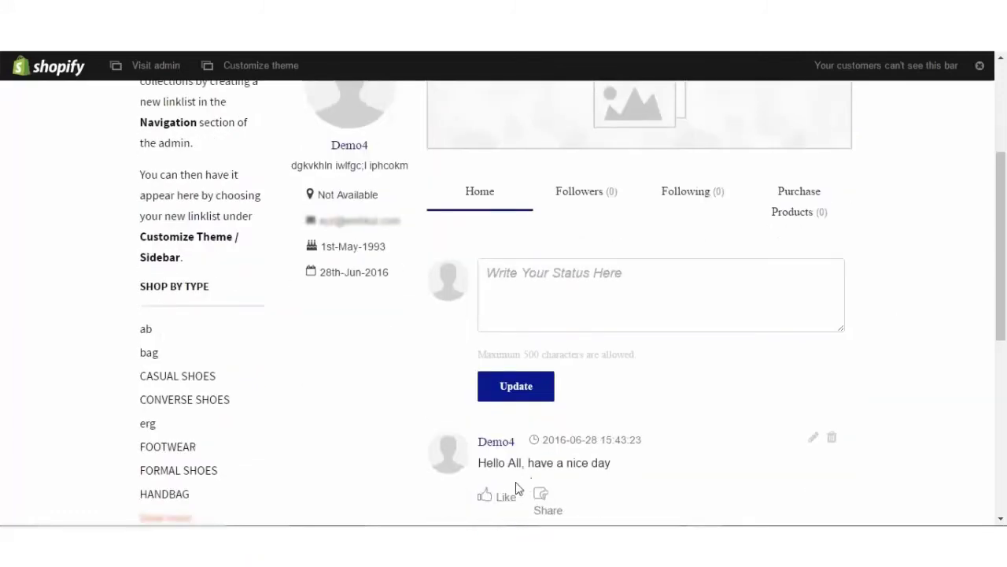
drag(1004, 277, 1004, 313)
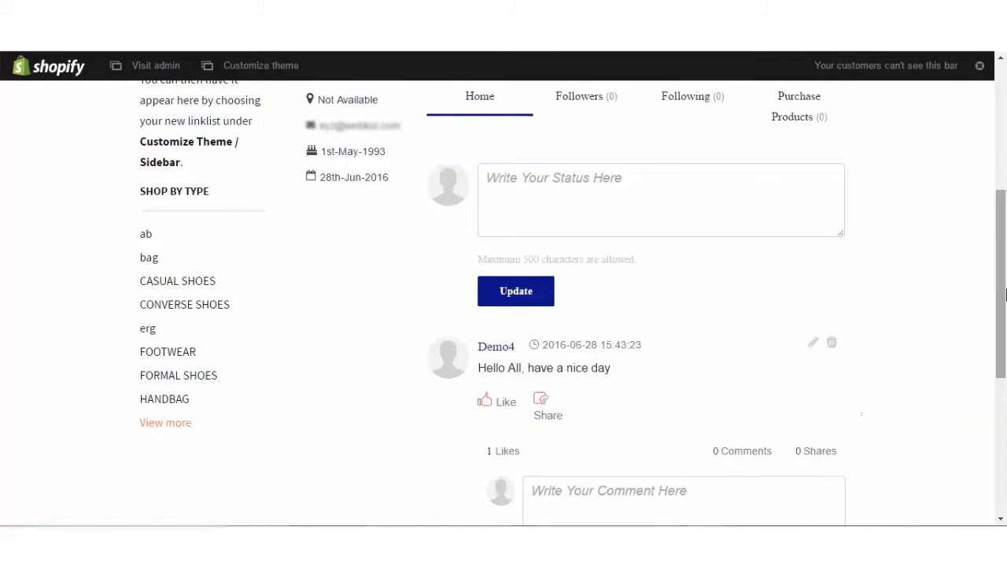
scroll(1006, 293, down, 1)
click(663, 412)
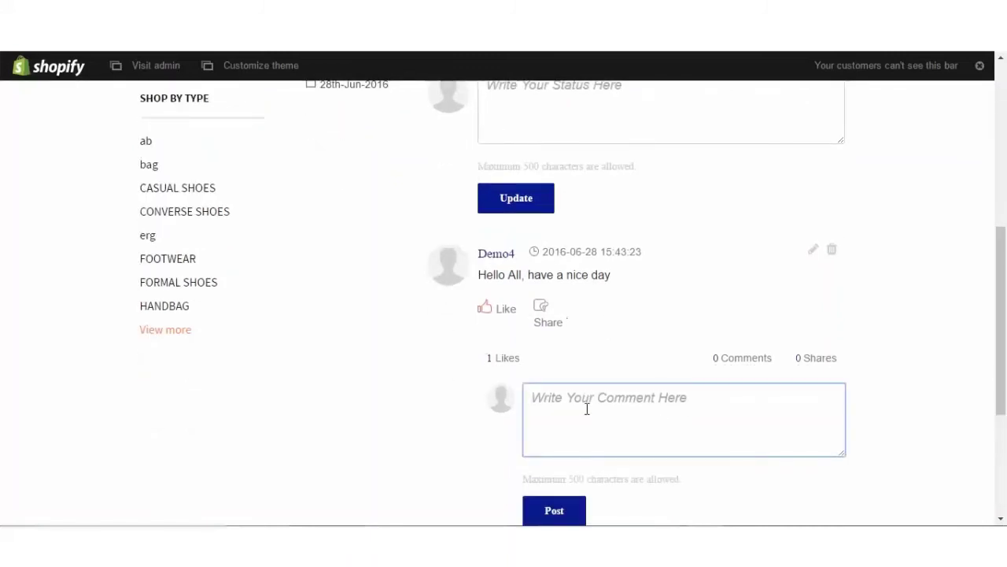
drag(1001, 249, 1004, 116)
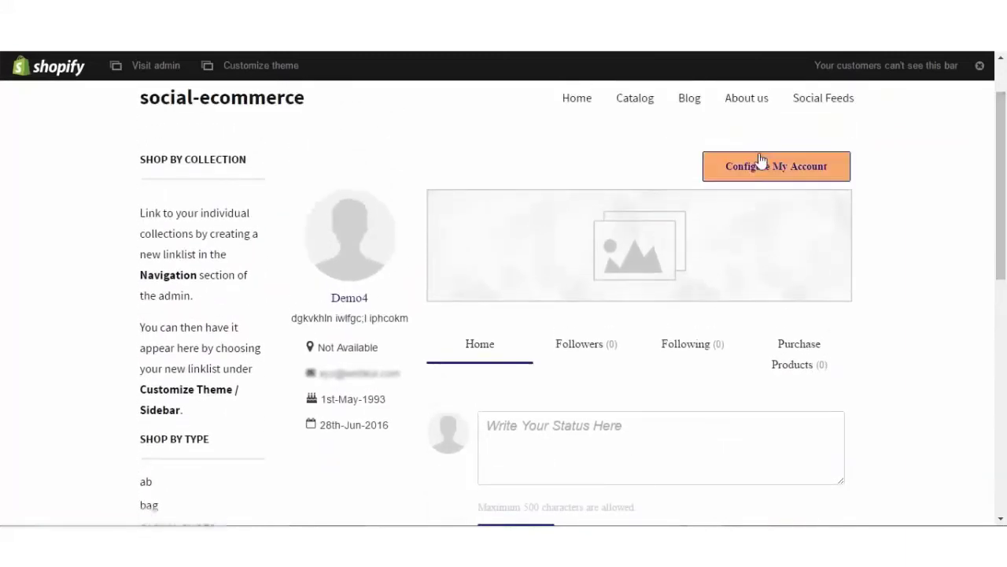
- Highlight the birth and join dates and the Not Available location on the profile
triple_click(354, 425)
drag(342, 425, 363, 400)
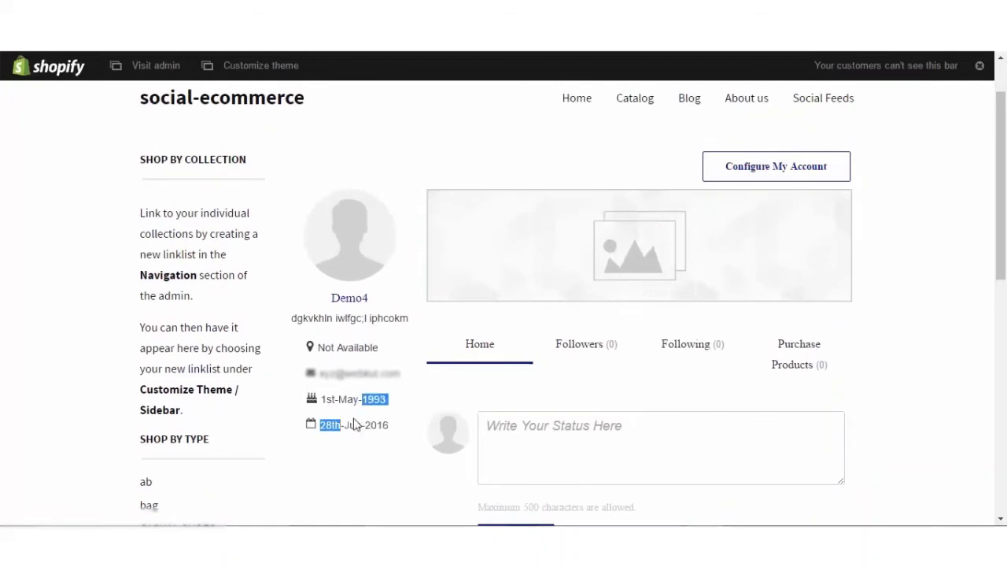
click(354, 446)
double_click(353, 427)
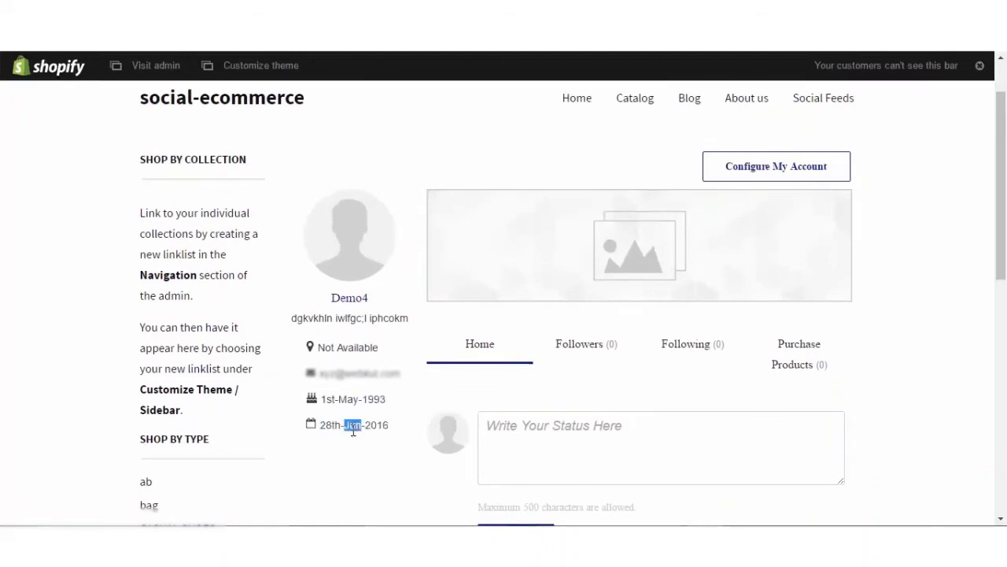
click(392, 458)
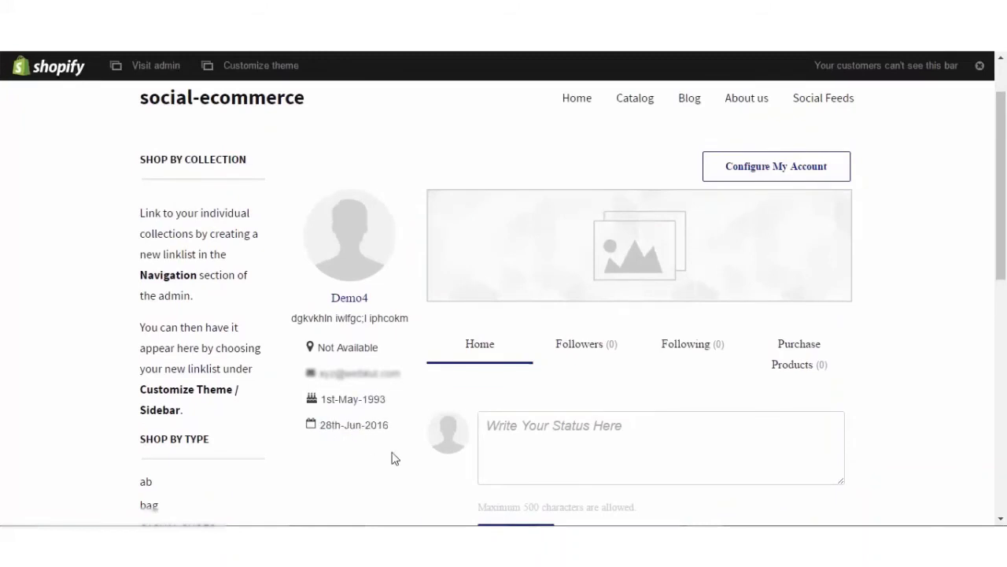
double_click(362, 341)
click(396, 348)
- Switch through Followers and Following, ending on Purchase Products with no records
click(610, 351)
click(697, 348)
click(794, 348)
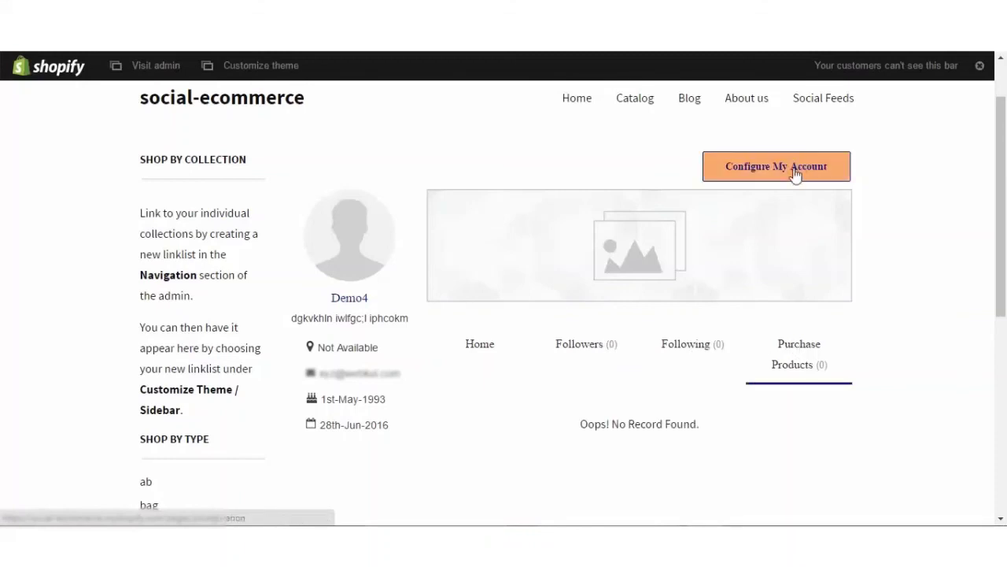
mouse_move(1004, 206)
mouse_down()
mouse_move(1004, 230)
mouse_move(1006, 195)
mouse_up()
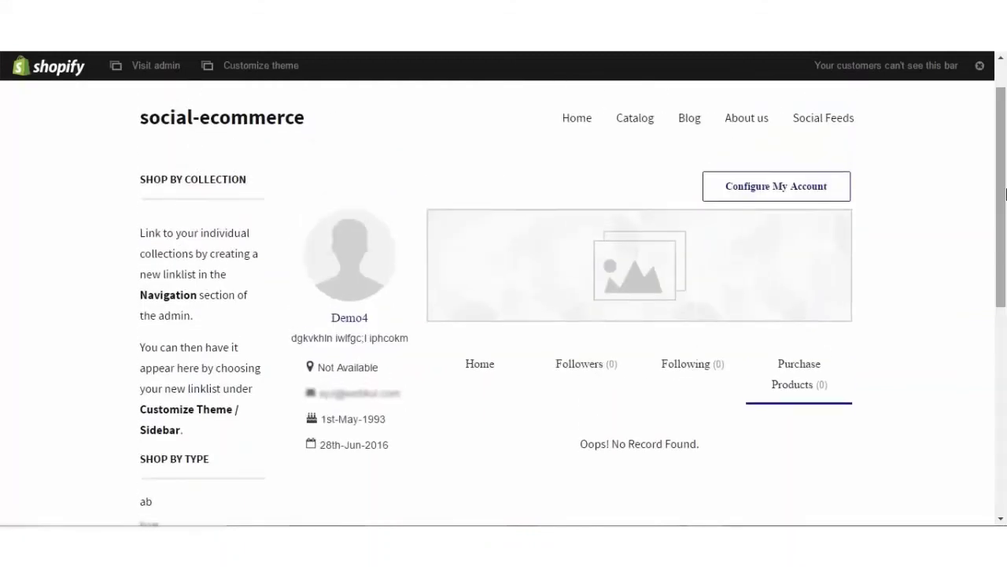
- Open Configure My Account and look over the Social Configuration toggles
click(823, 186)
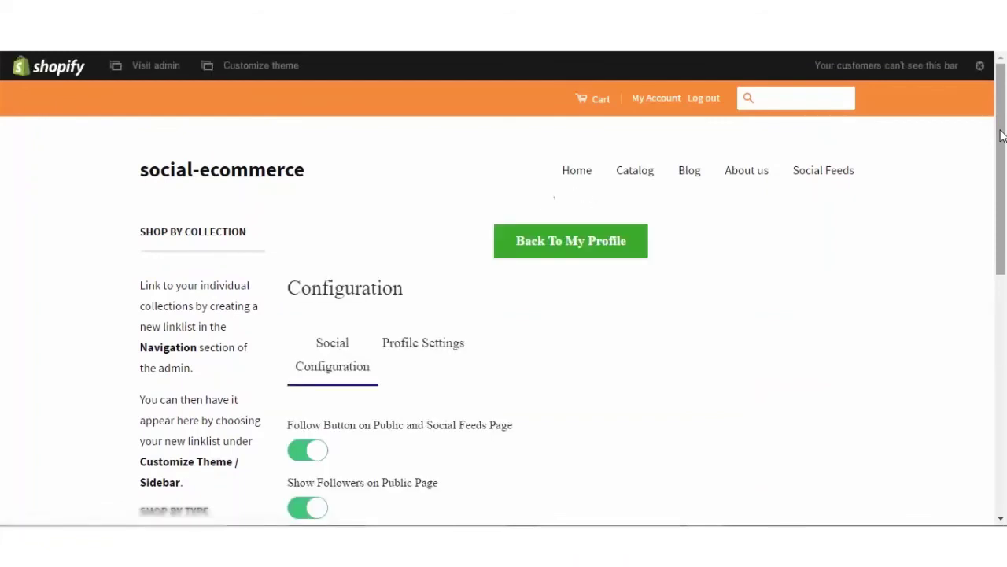
drag(1001, 133, 1005, 225)
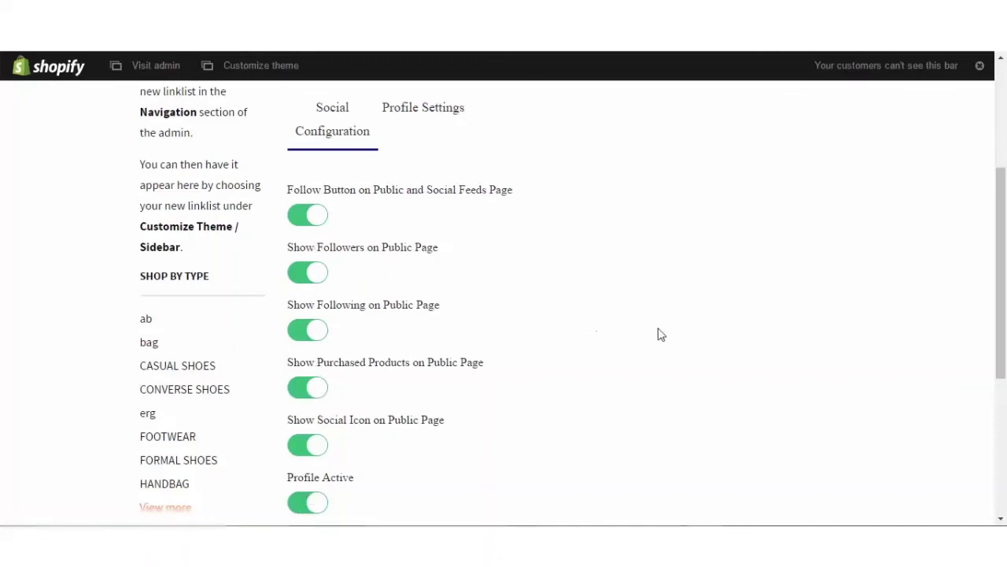
scroll(1001, 268, up, 2)
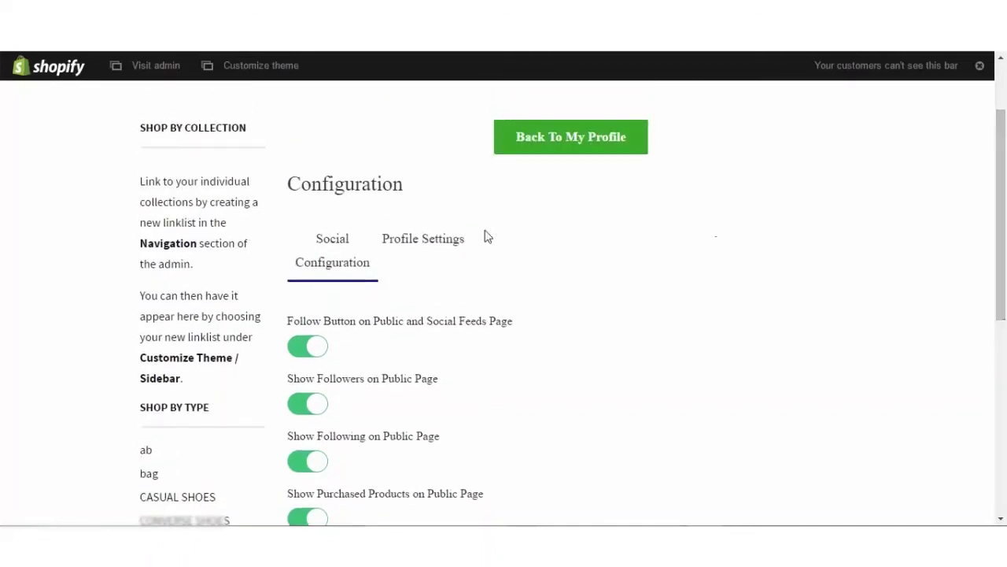
- Show Profile Settings and scroll through the image, name and social fields
click(448, 245)
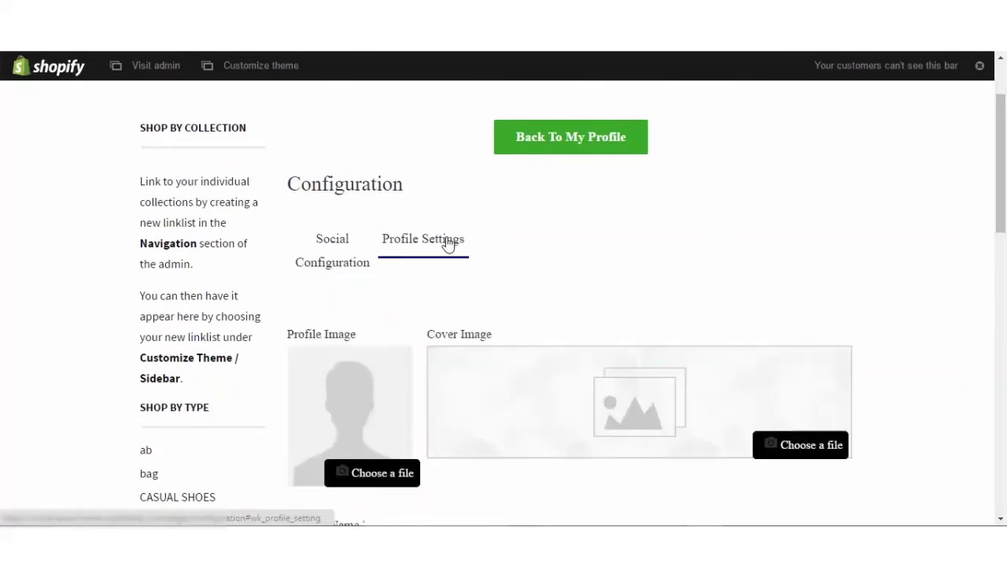
drag(1001, 191, 1006, 226)
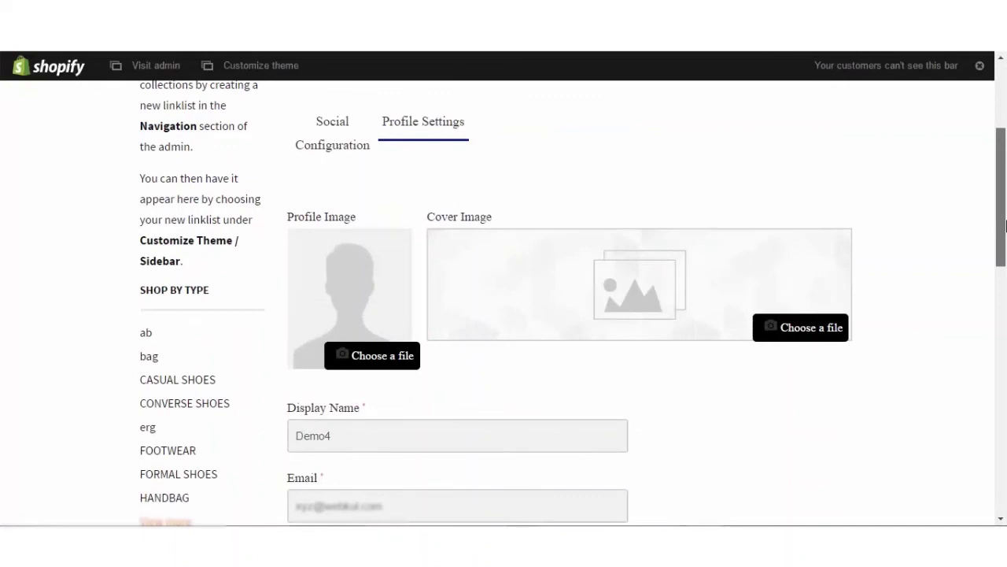
drag(1005, 225, 1006, 318)
scroll(1006, 381, down, 1)
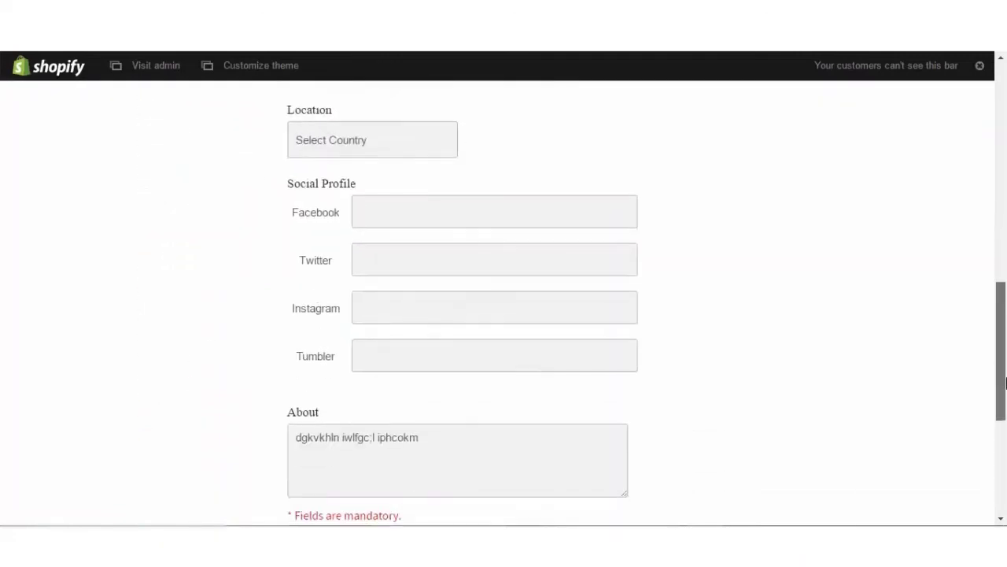
scroll(1006, 380, down, 3)
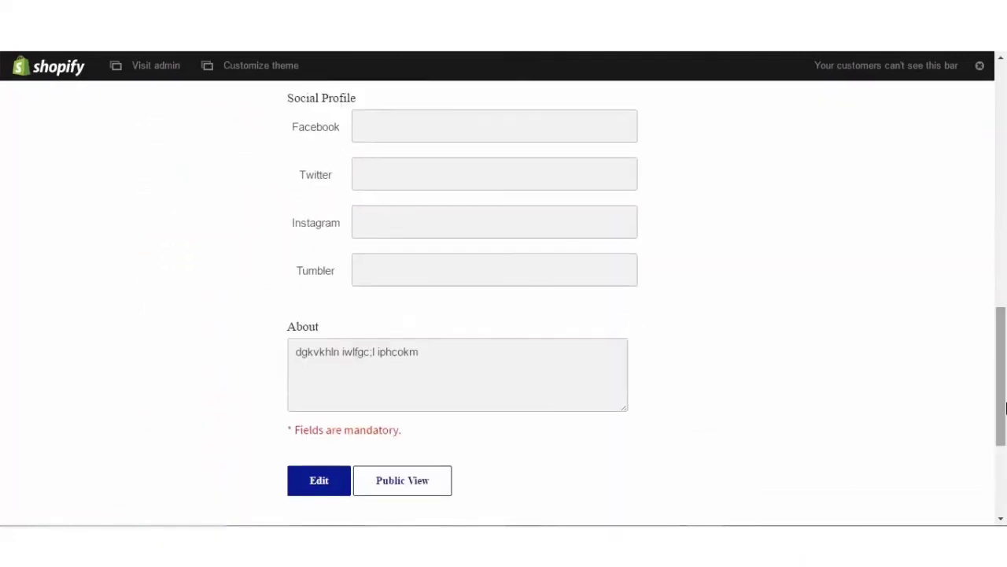
scroll(1006, 385, down, 2)
drag(1005, 391, 1006, 140)
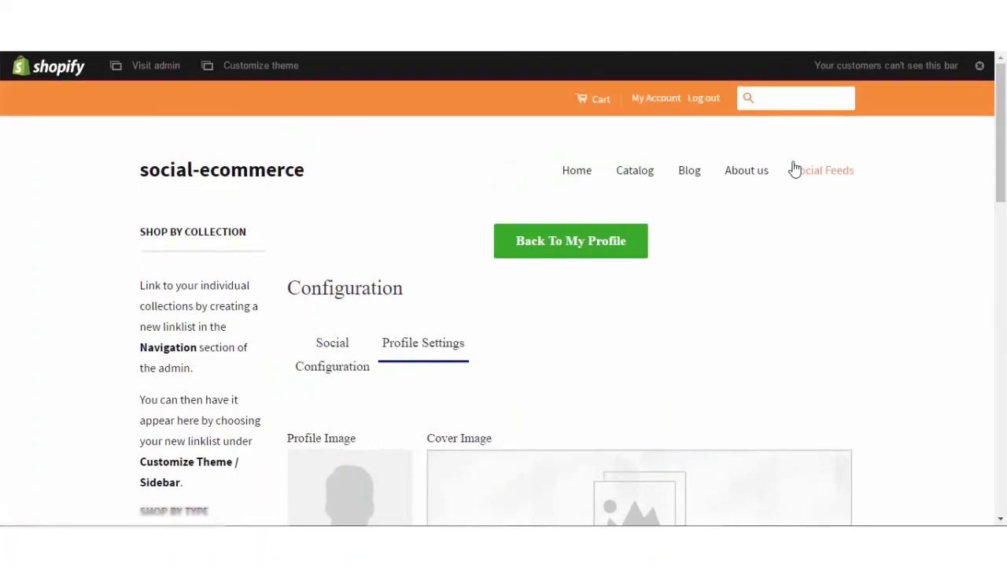
- On Social Feeds, follow Demo1 and test1, then unfollow Demo1
click(820, 181)
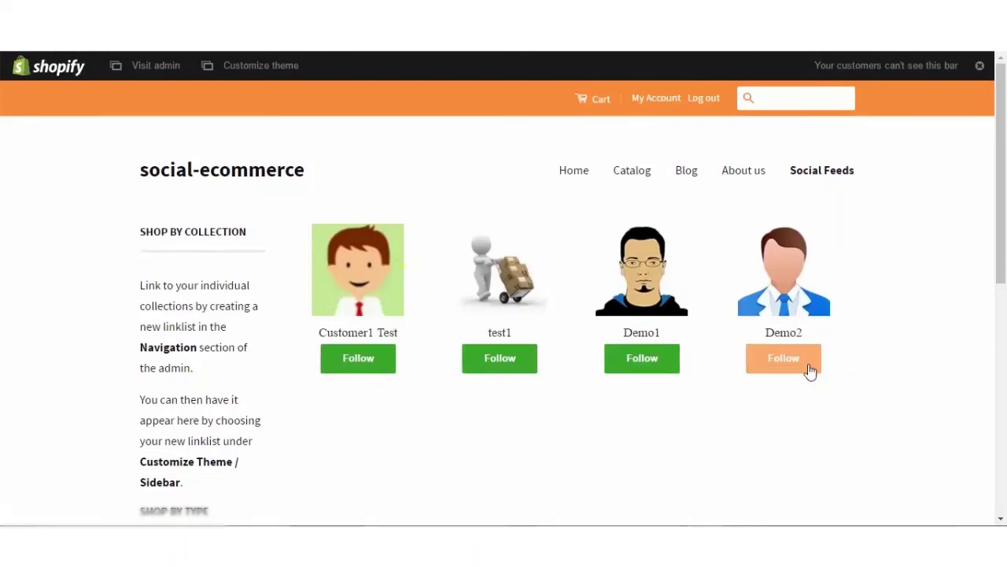
mouse_move(1002, 189)
mouse_down()
mouse_move(1002, 267)
mouse_move(1005, 193)
mouse_up()
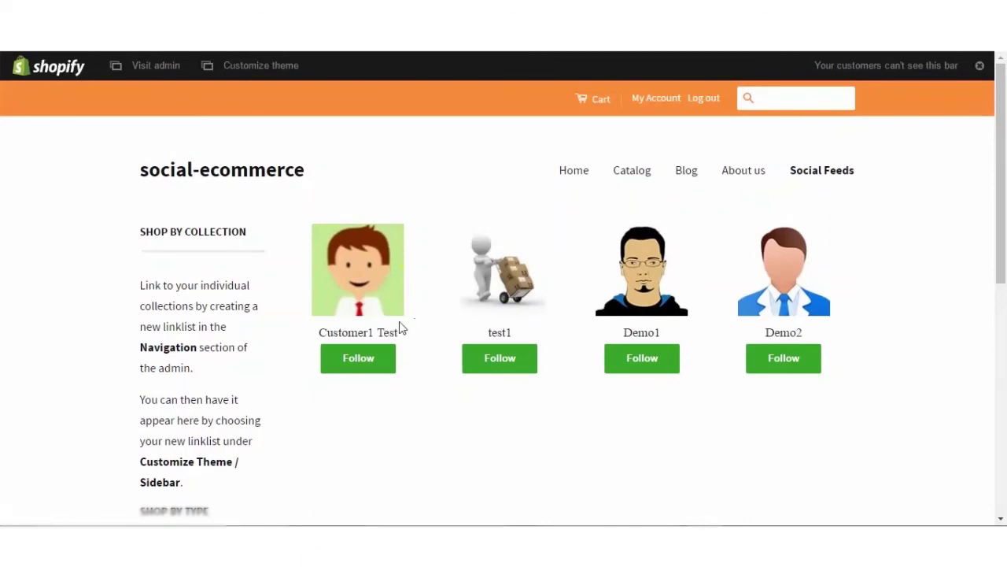
click(667, 364)
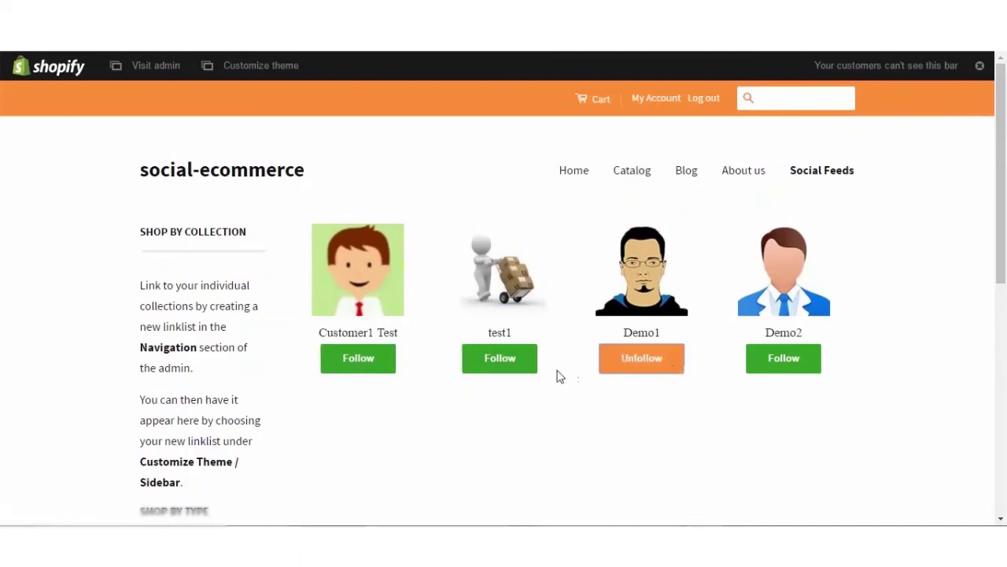
click(517, 363)
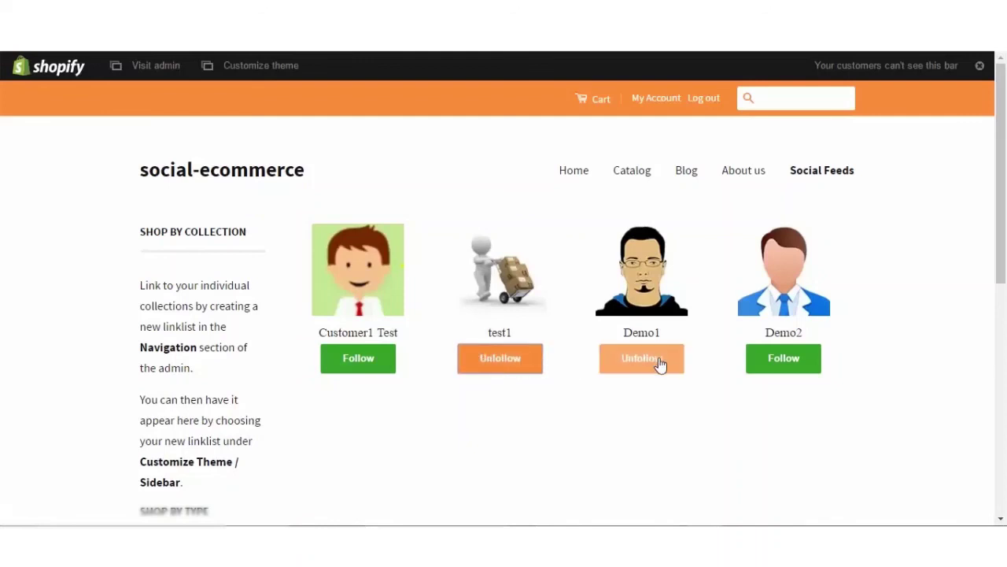
click(660, 364)
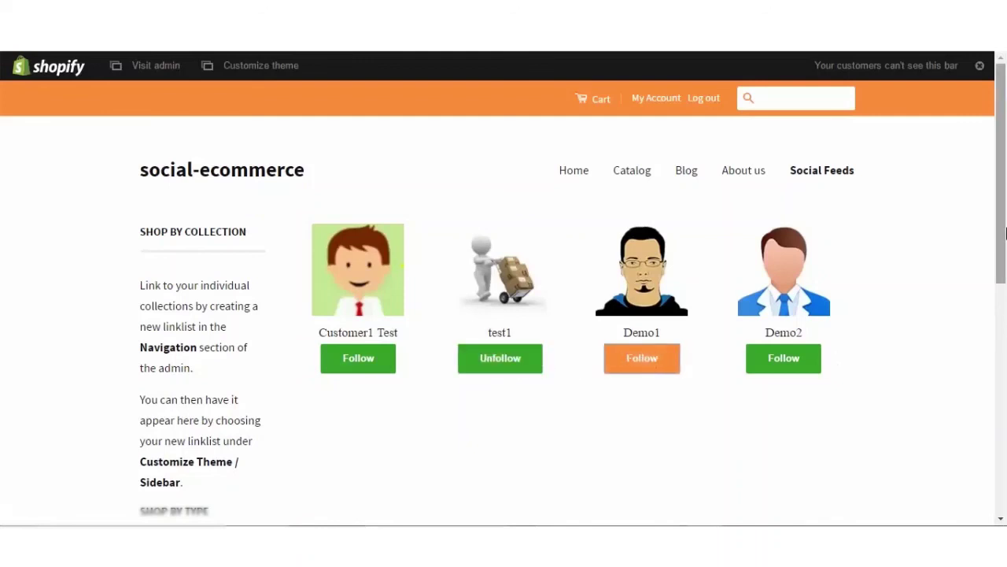
mouse_move(1005, 232)
mouse_down()
mouse_move(1005, 295)
mouse_move(1004, 232)
mouse_up()
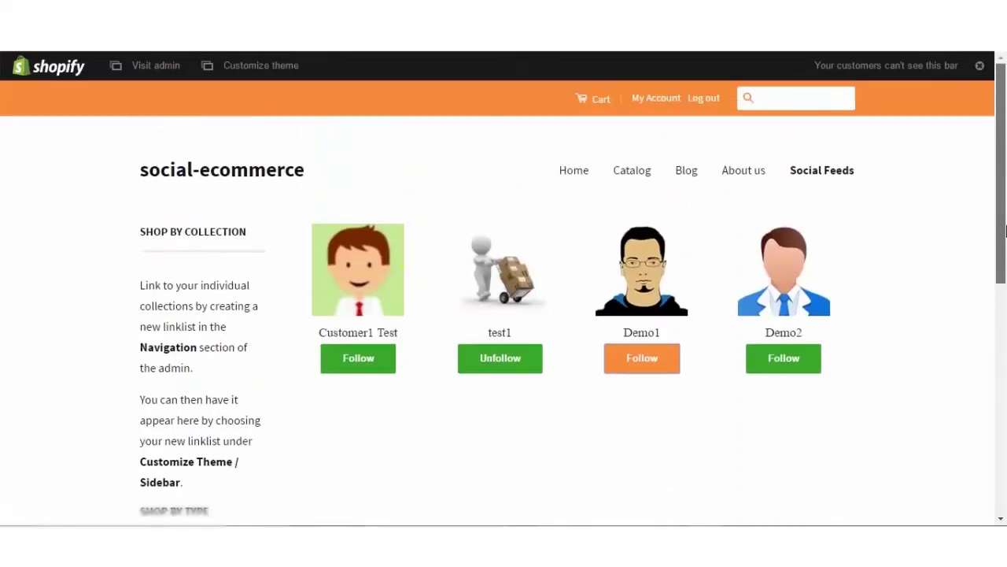